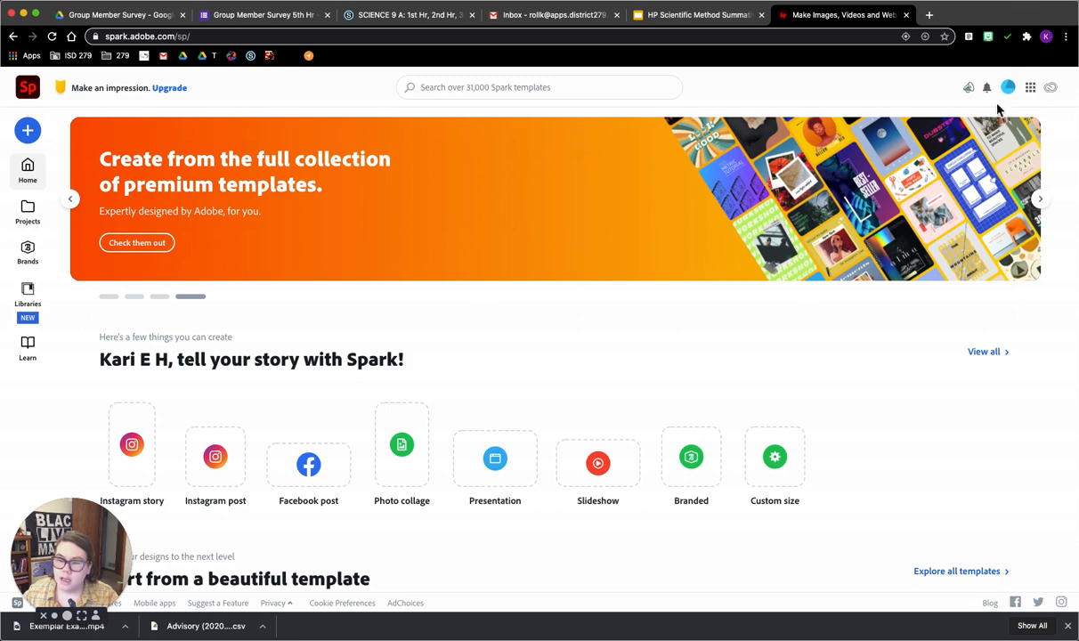
pyautogui.click(1031, 90)
pyautogui.click(1010, 89)
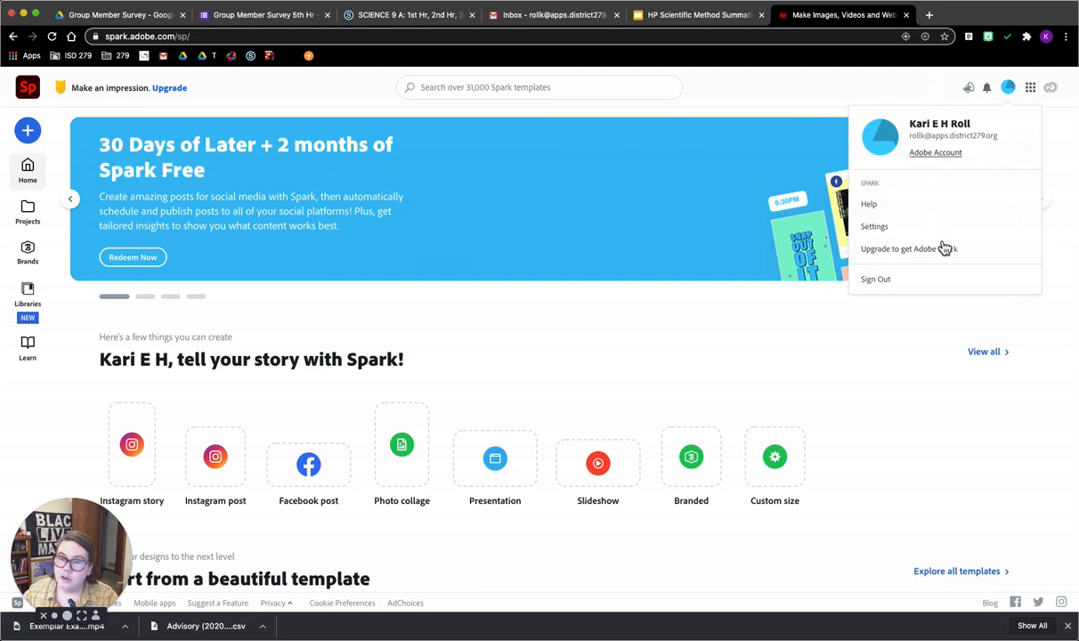
pyautogui.click(777, 91)
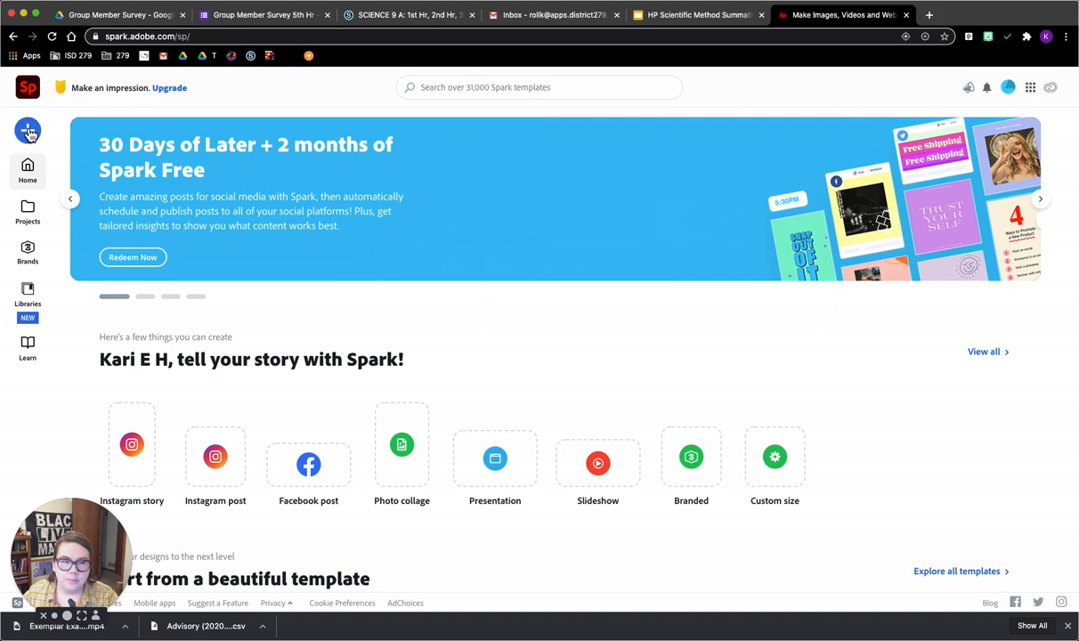
# - Start a new video project titled "Science Experiment"
pyautogui.click(29, 132)
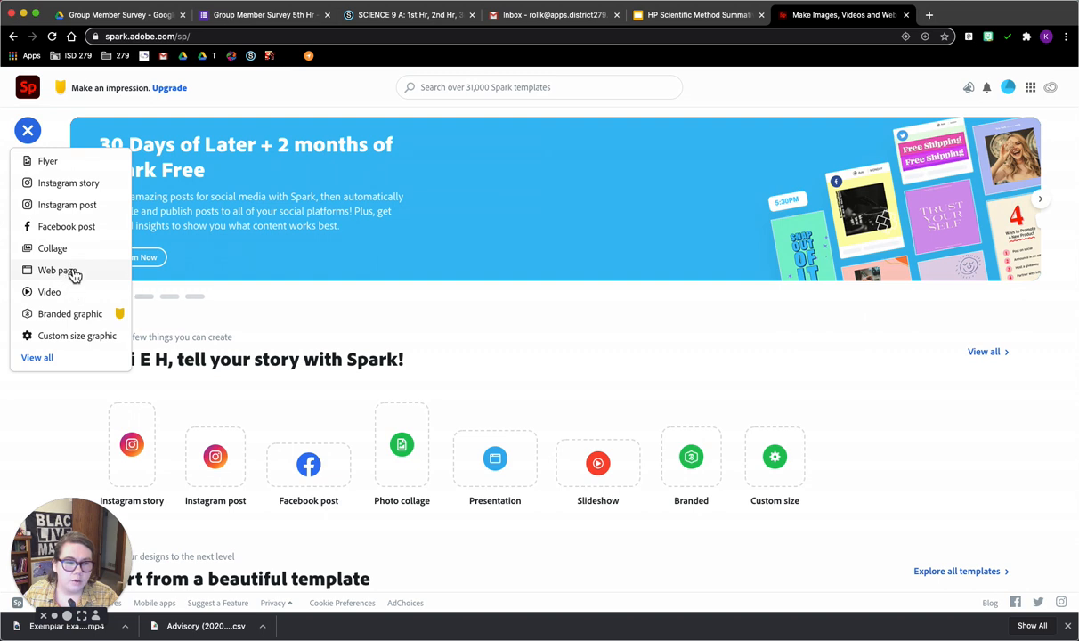
pyautogui.click(49, 293)
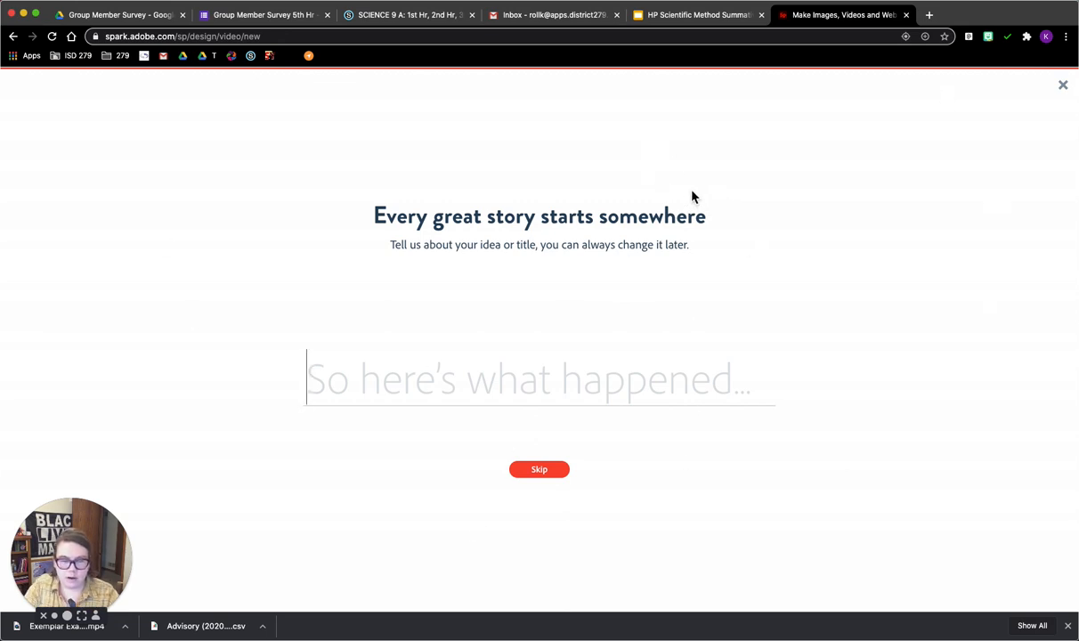
pyautogui.write('Science E')
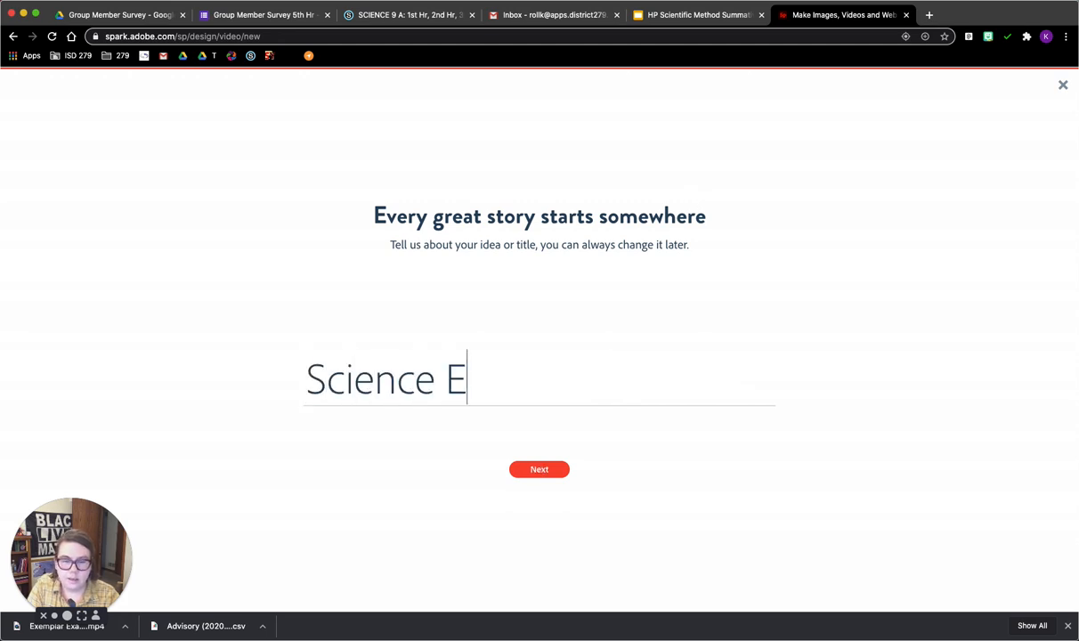
pyautogui.write('xperiment')
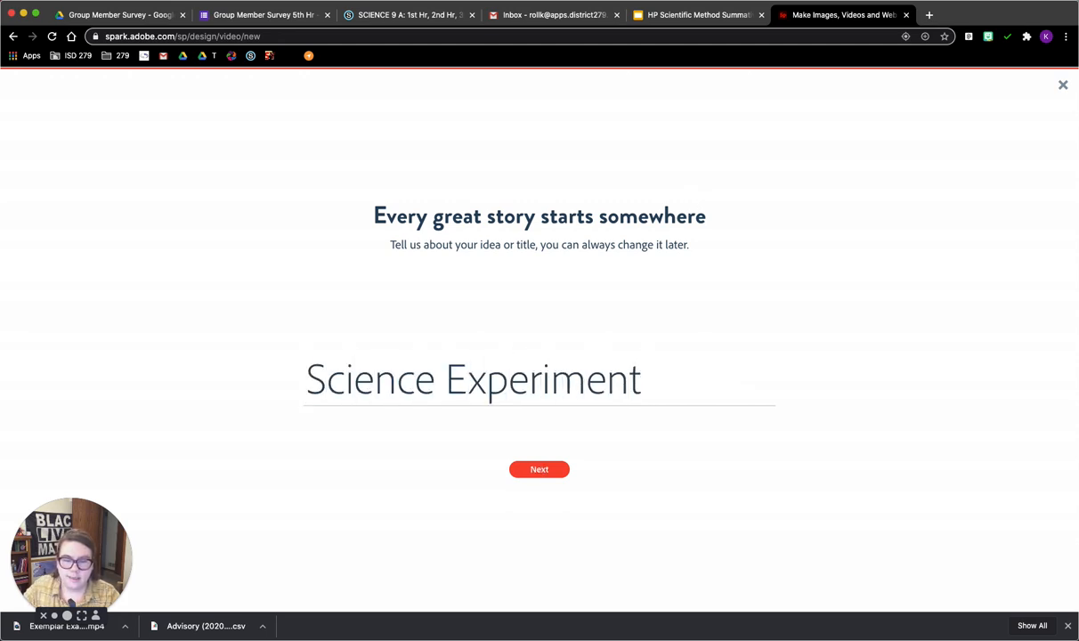
pyautogui.click(558, 469)
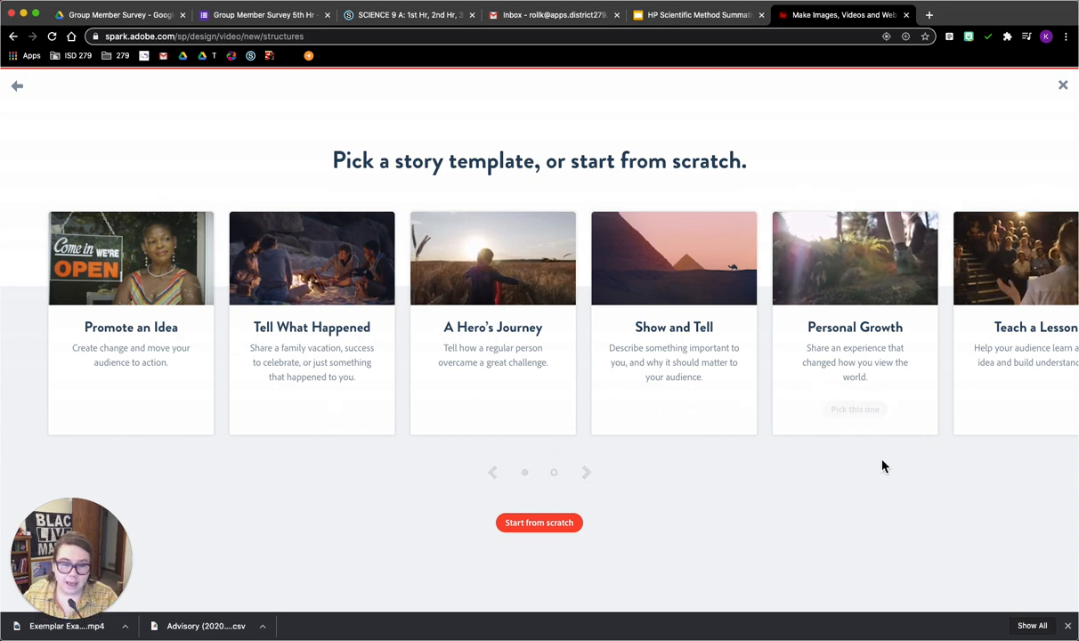
# - Choose the Make Up My Own story template for the video and dismiss the quick-tips tutorial
pyautogui.click(588, 478)
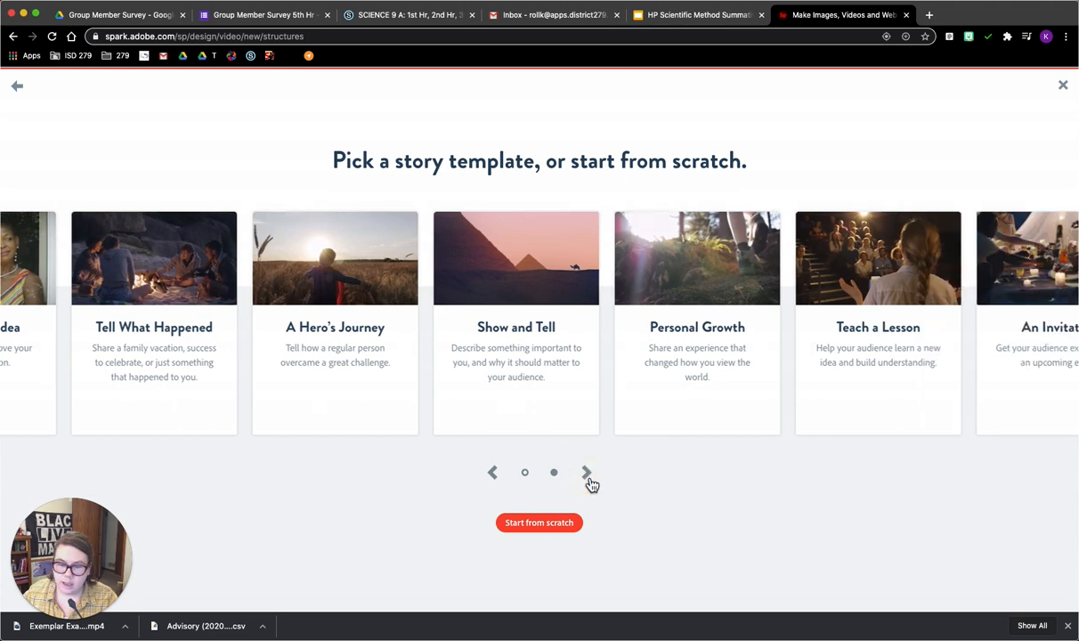
pyautogui.click(588, 474)
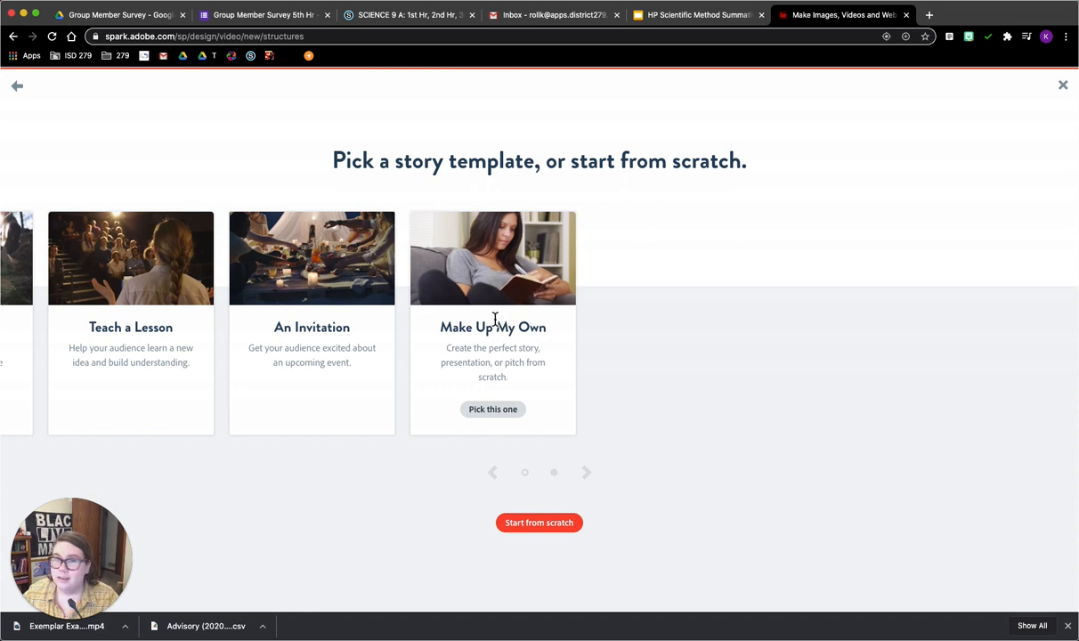
pyautogui.click(493, 410)
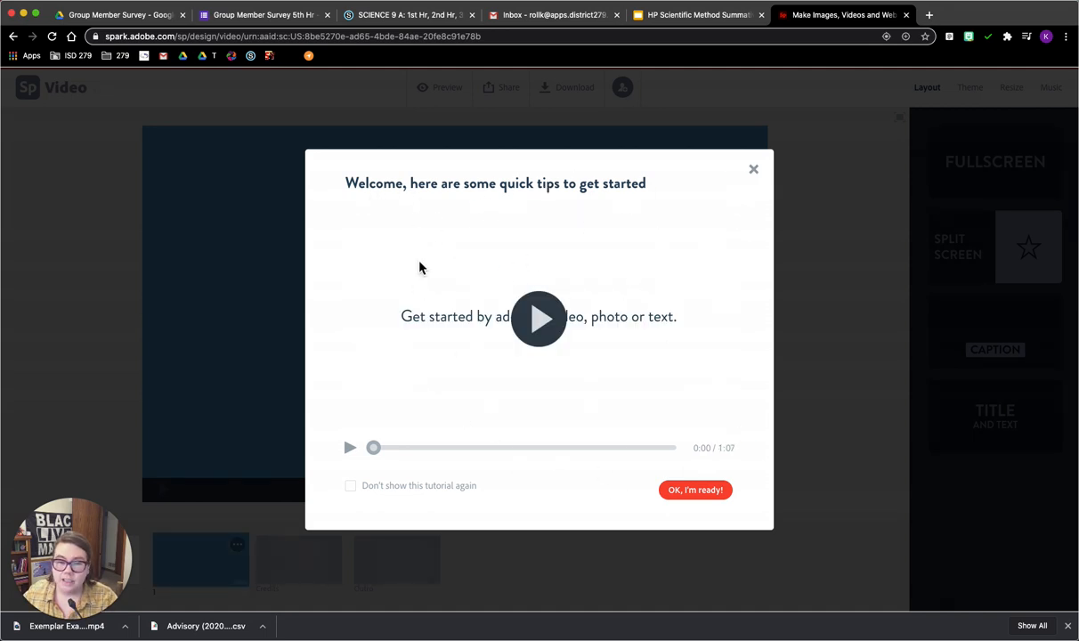
pyautogui.click(754, 170)
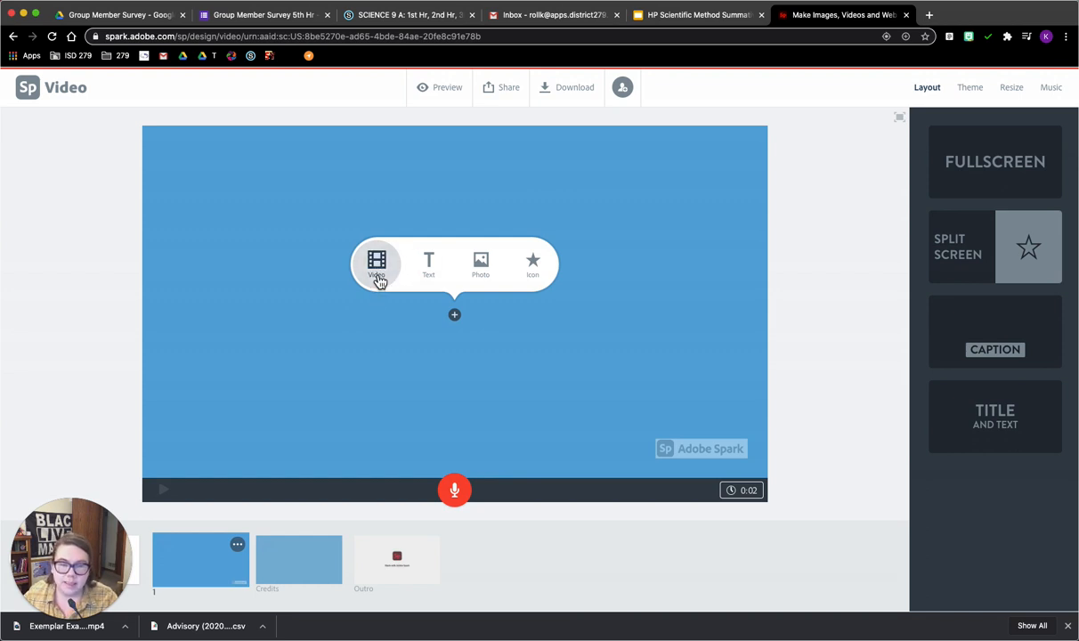
# - Add the text "Introduction" to the first slide and dismiss the text alignment tip
pyautogui.click(430, 264)
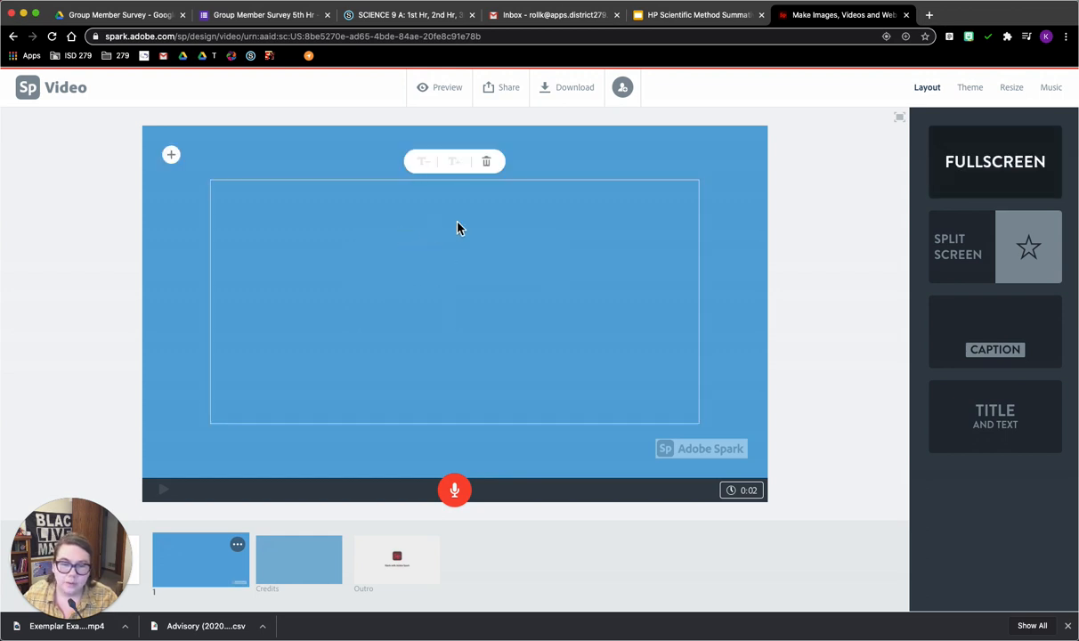
pyautogui.write('Introductio')
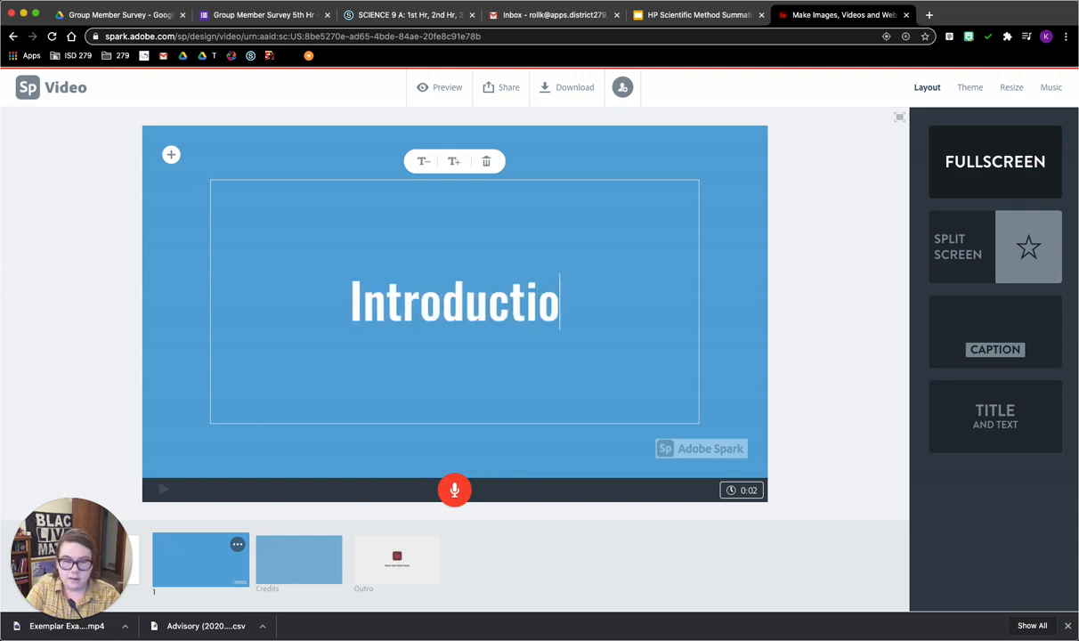
pyautogui.write('n')
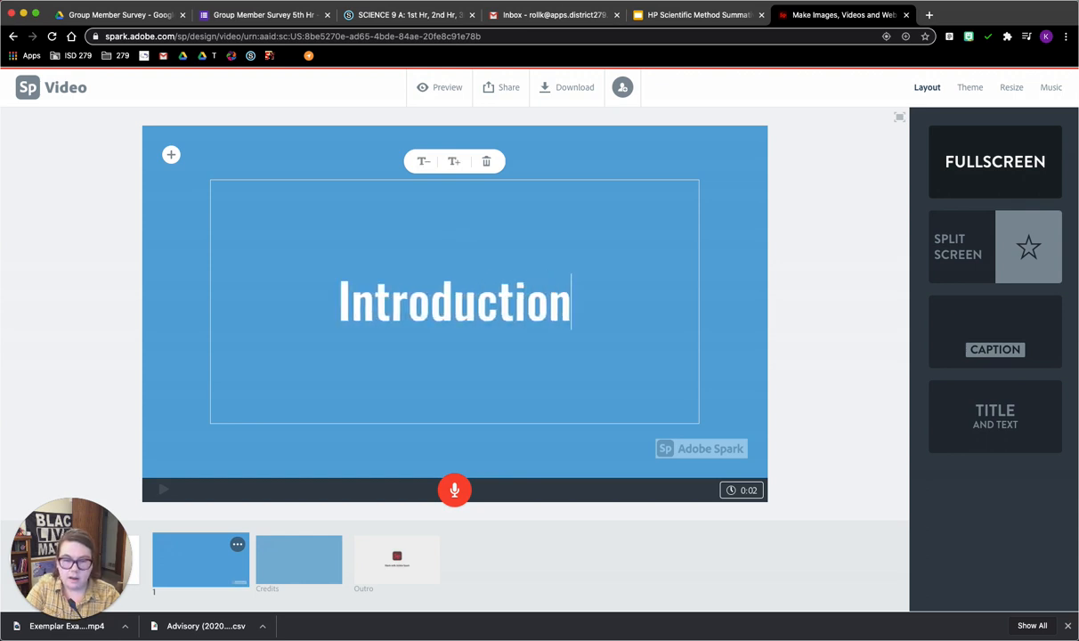
pyautogui.click(562, 478)
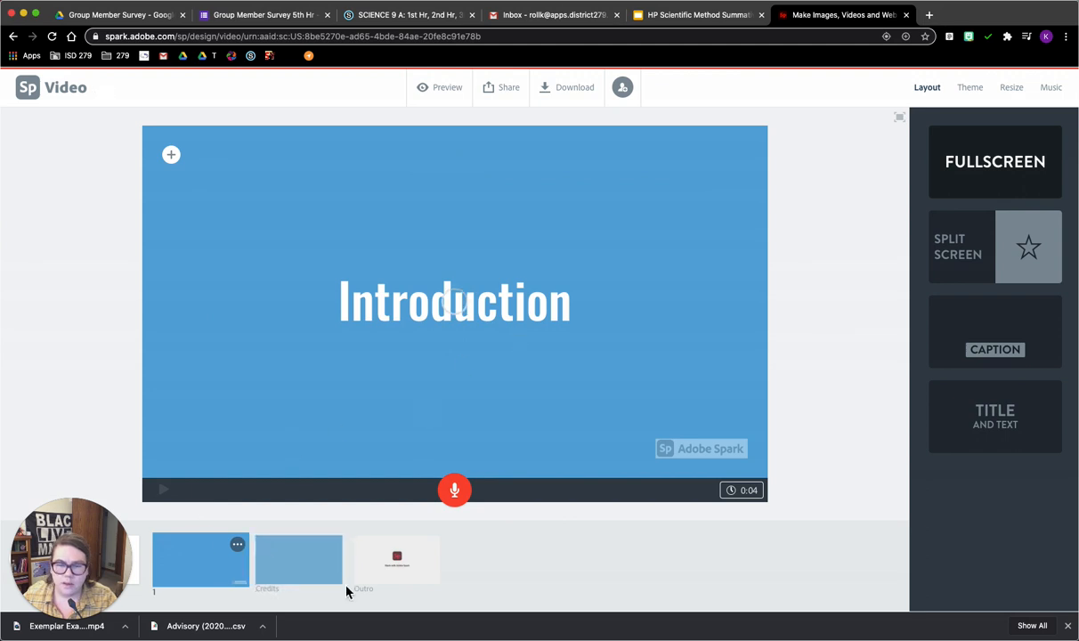
pyautogui.click(308, 560)
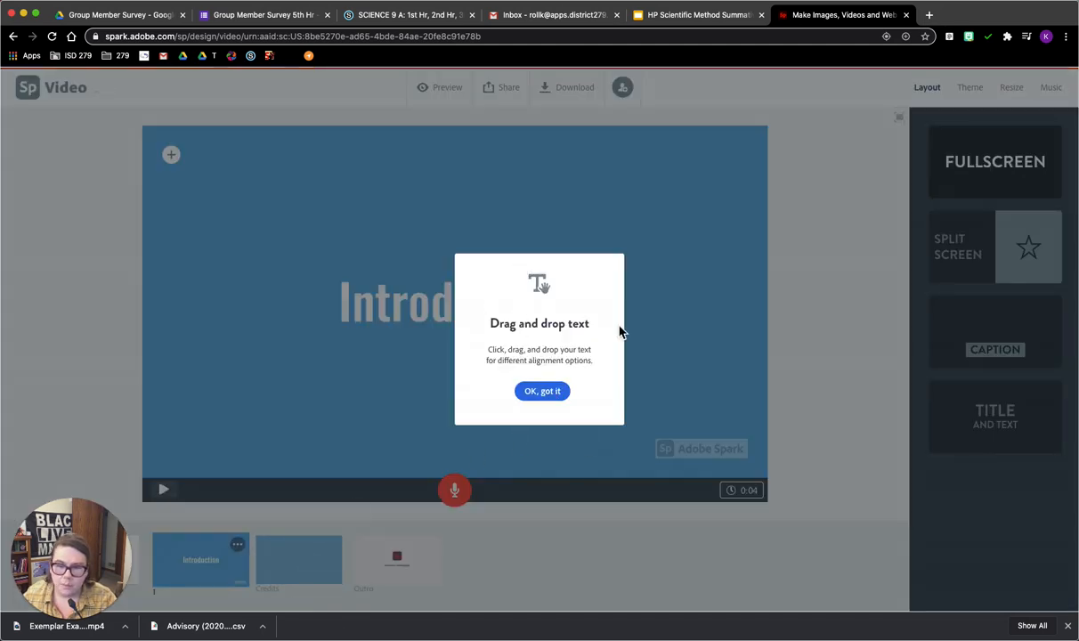
pyautogui.click(538, 393)
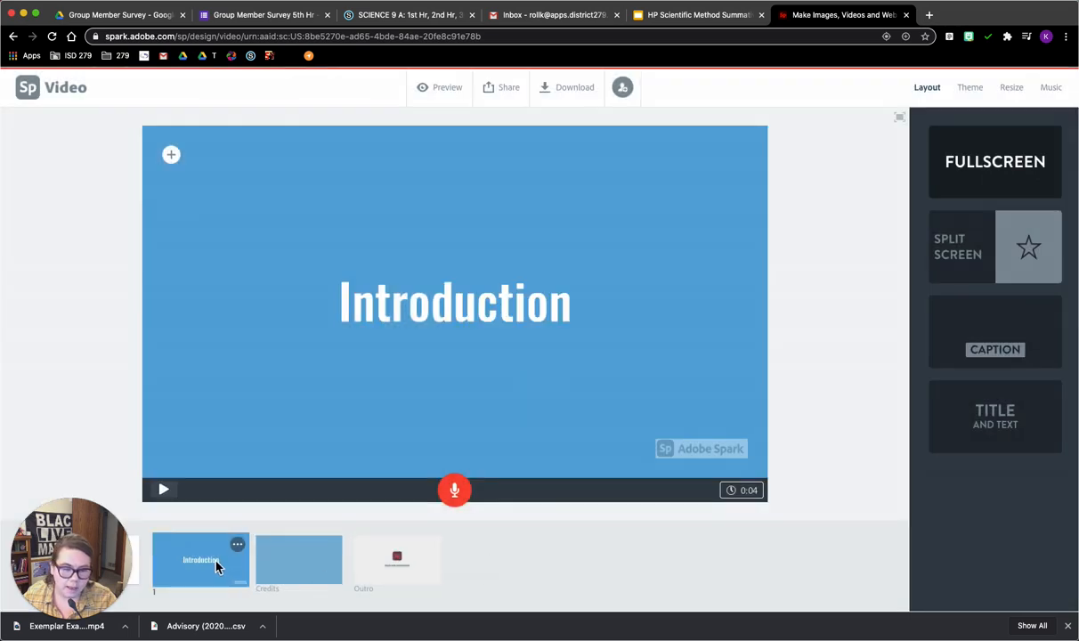
# - Examine the media choices and slide actions for the Introduction slide, and look at the Credits slide
pyautogui.click(173, 157)
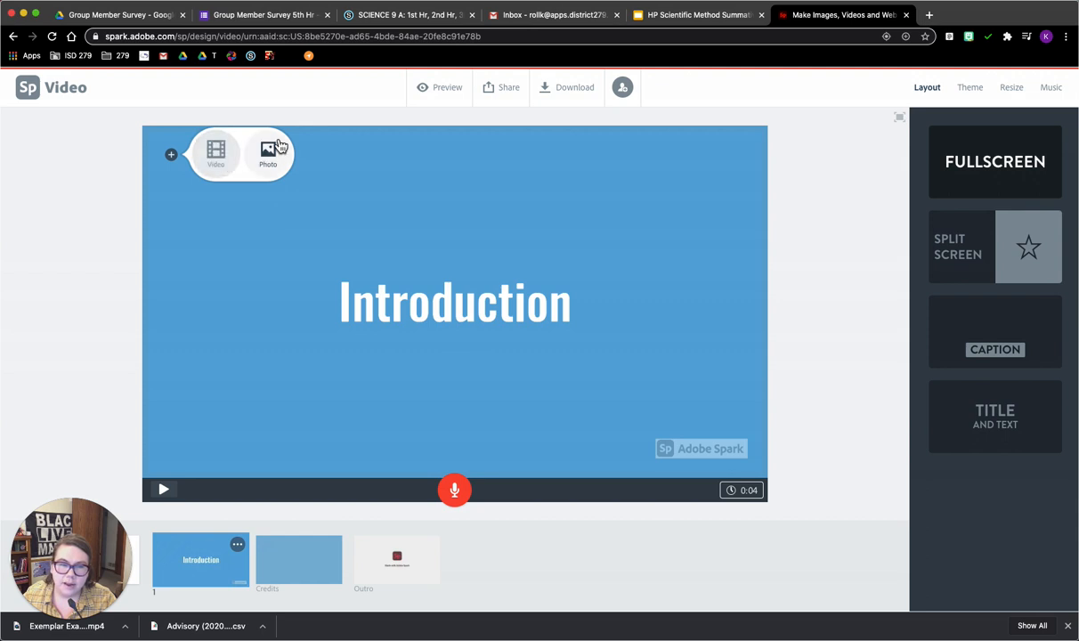
pyautogui.click(232, 309)
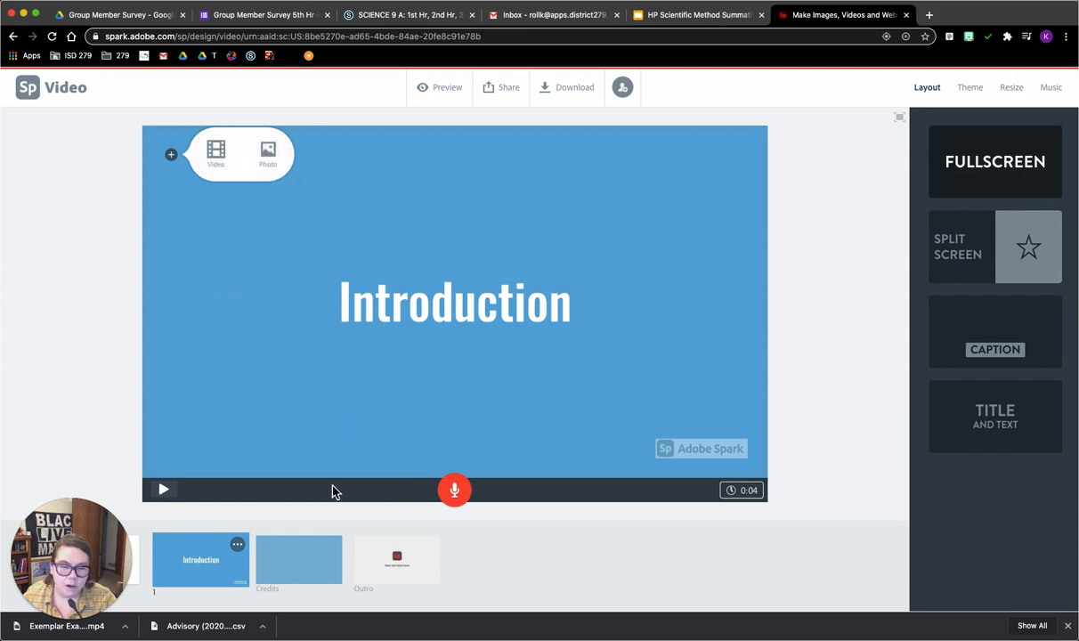
pyautogui.click(269, 560)
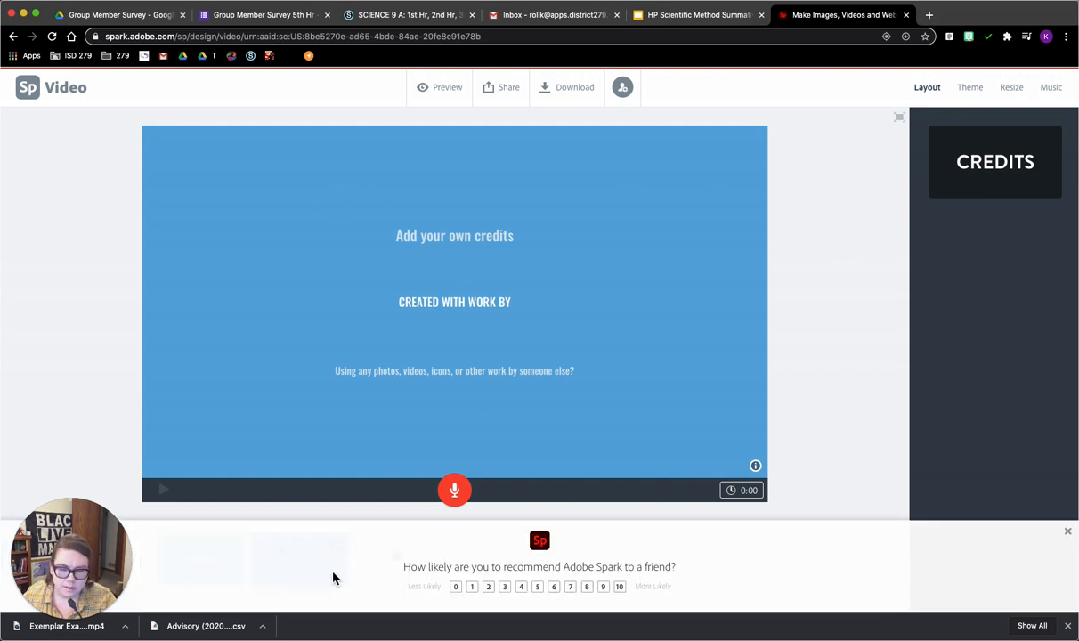
pyautogui.click(1069, 534)
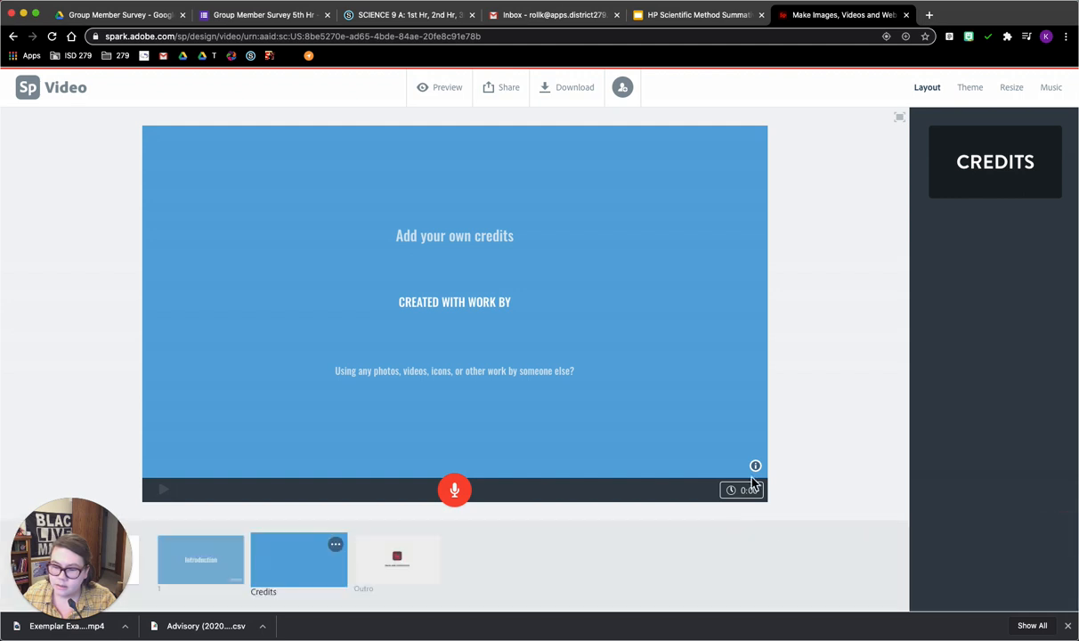
pyautogui.click(203, 556)
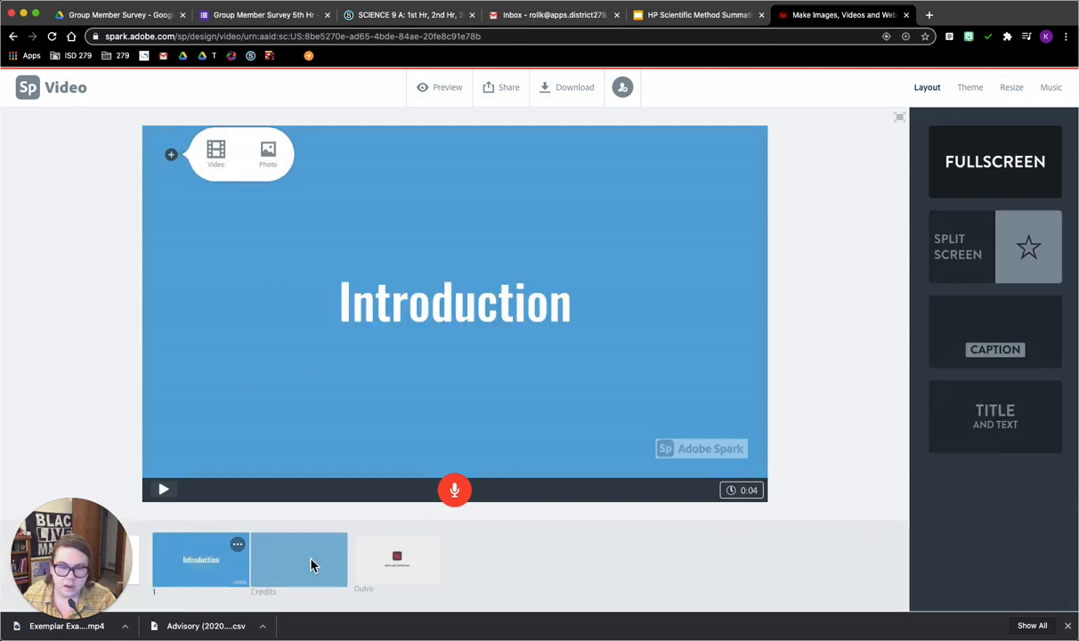
pyautogui.rightClick(213, 553)
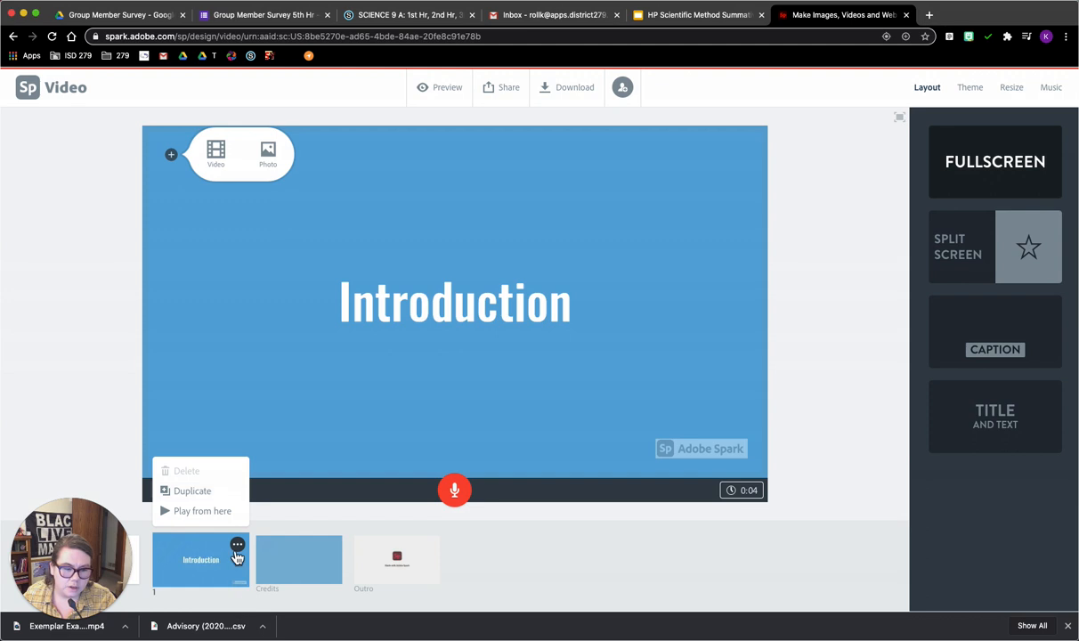
pyautogui.click(315, 538)
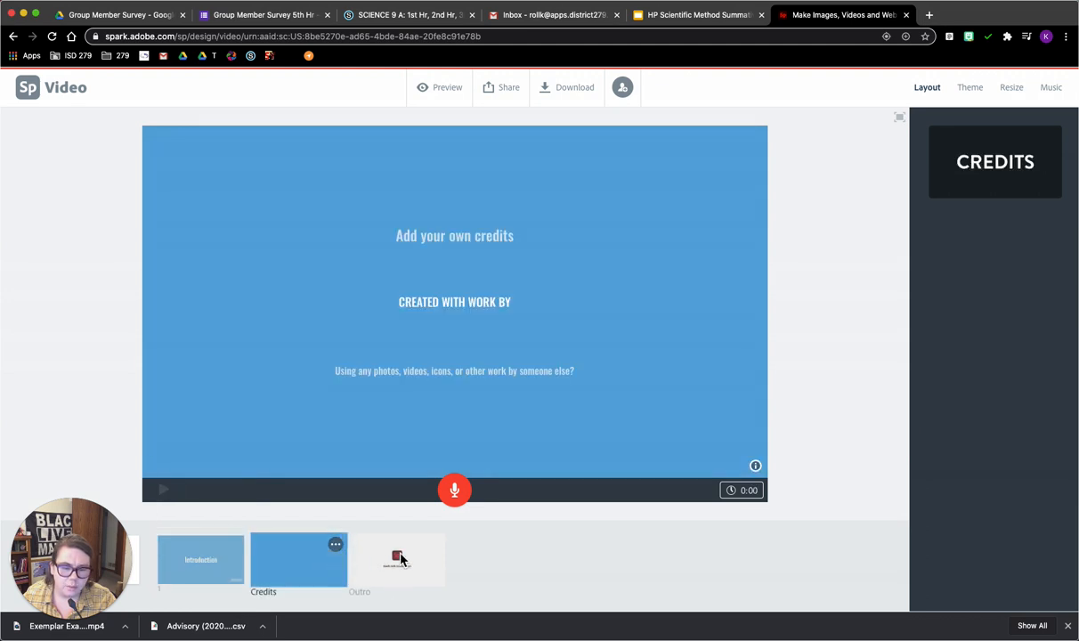
pyautogui.click(383, 558)
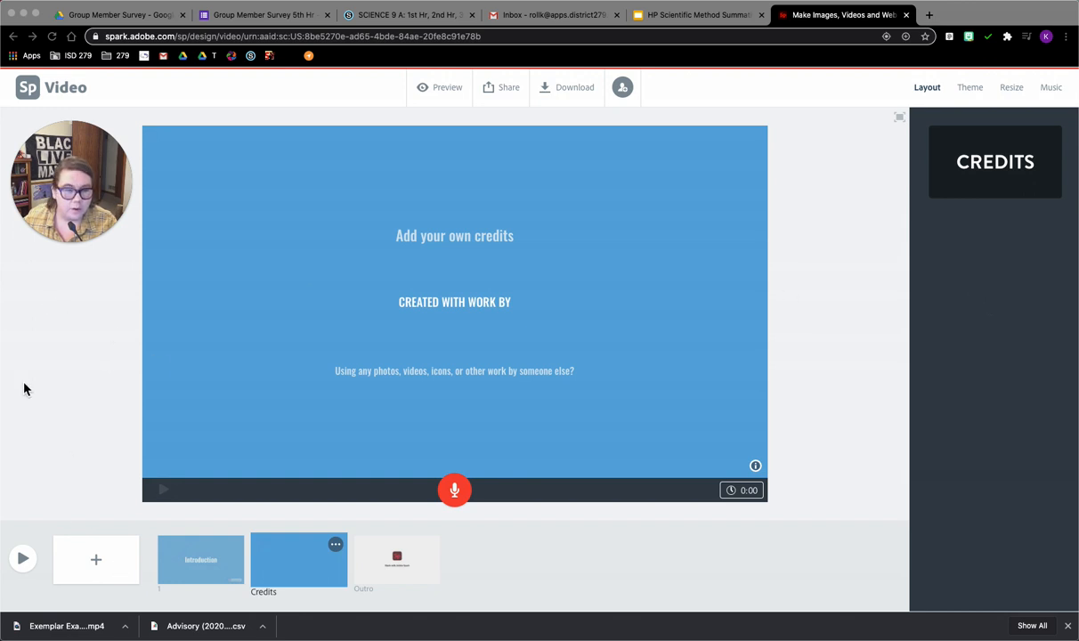
# - Add a second slide with the Split Screen layout and put the text "Variables" in its blue half
pyautogui.click(98, 566)
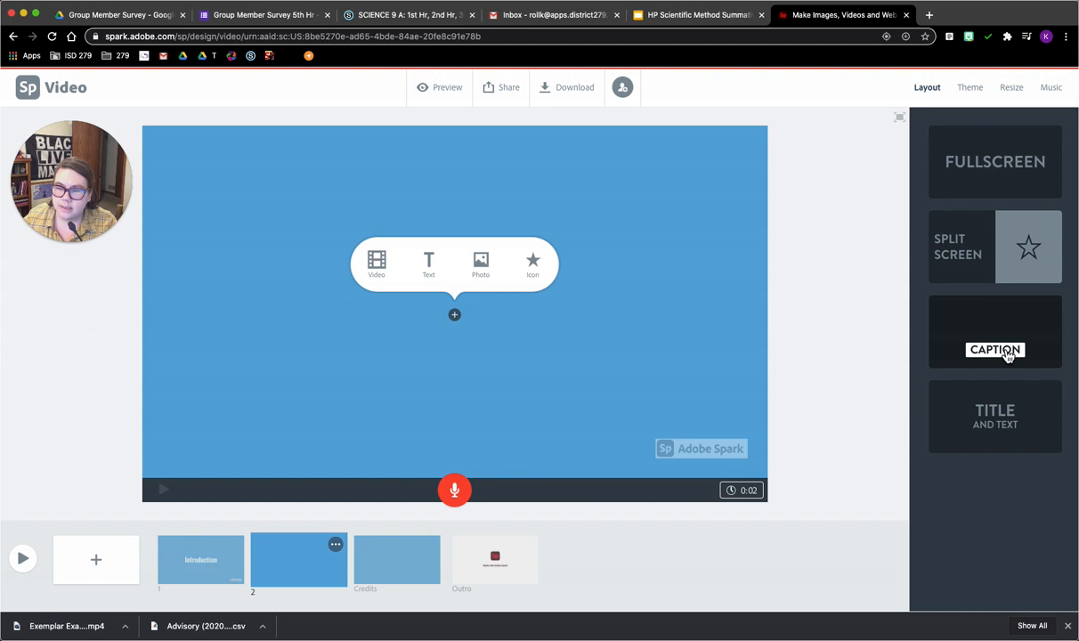
pyautogui.click(984, 259)
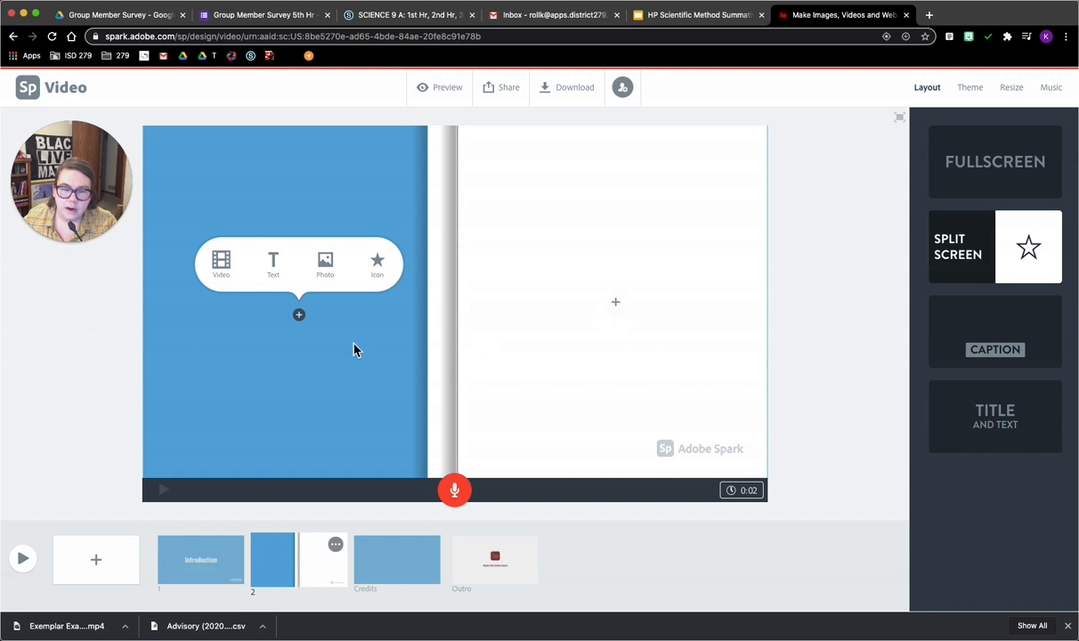
pyautogui.click(274, 263)
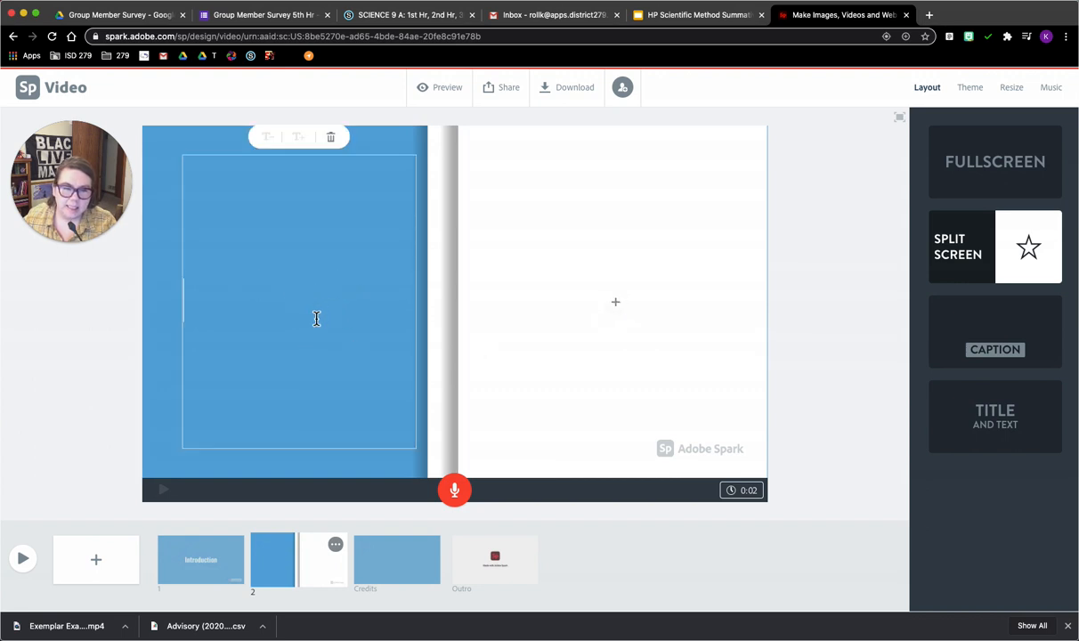
pyautogui.write('Variables')
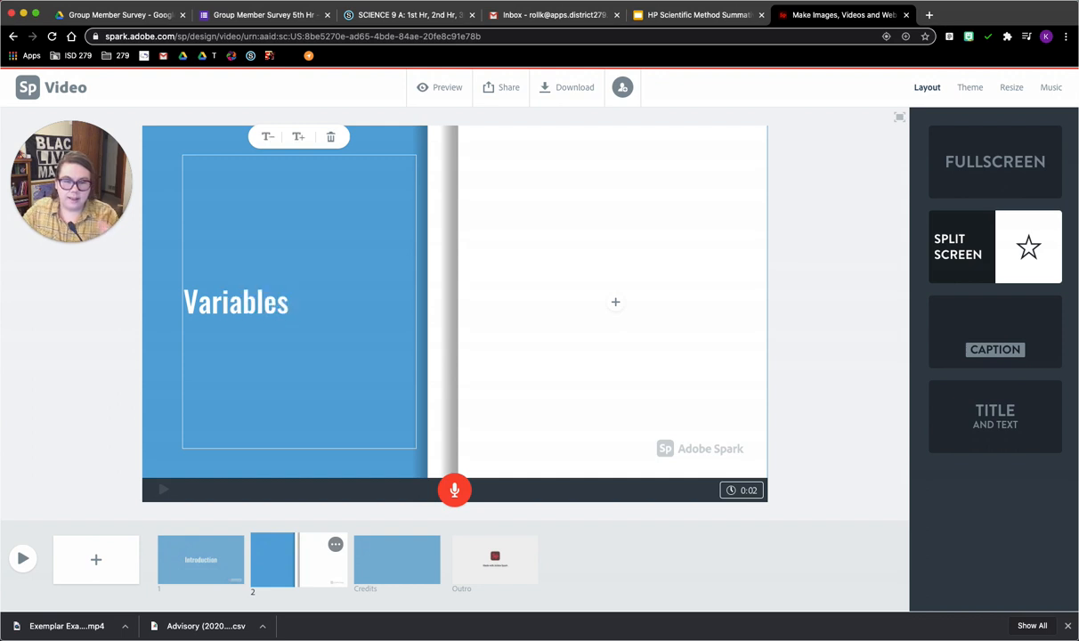
# - Search the free photos for "oreo" and place the cookies-on-blue photo in the empty half of the Variables slide
pyautogui.click(610, 301)
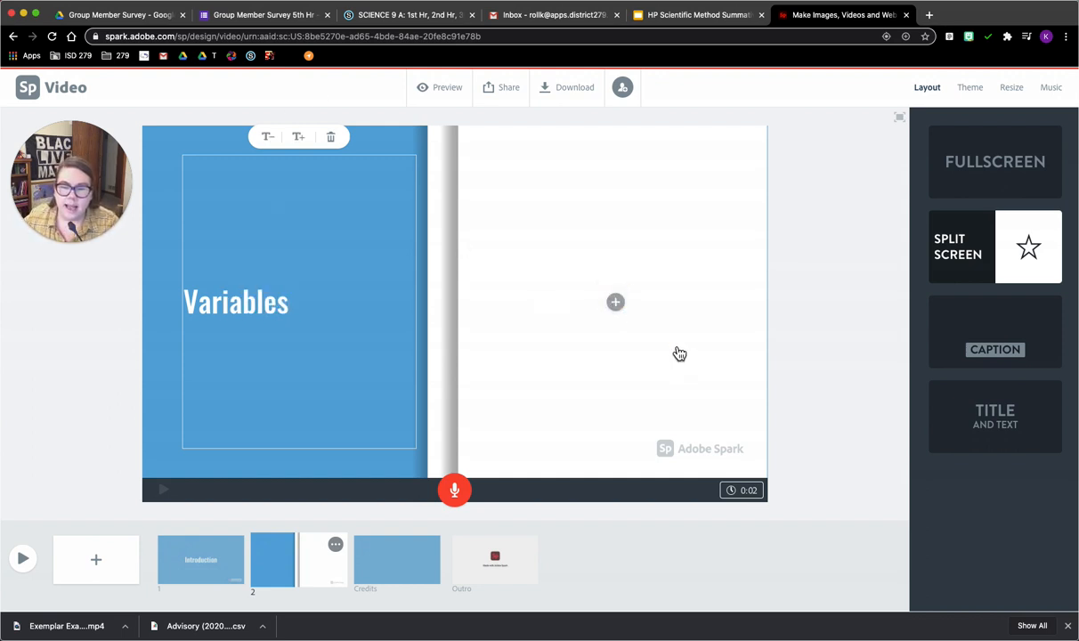
pyautogui.click(615, 313)
pyautogui.click(613, 264)
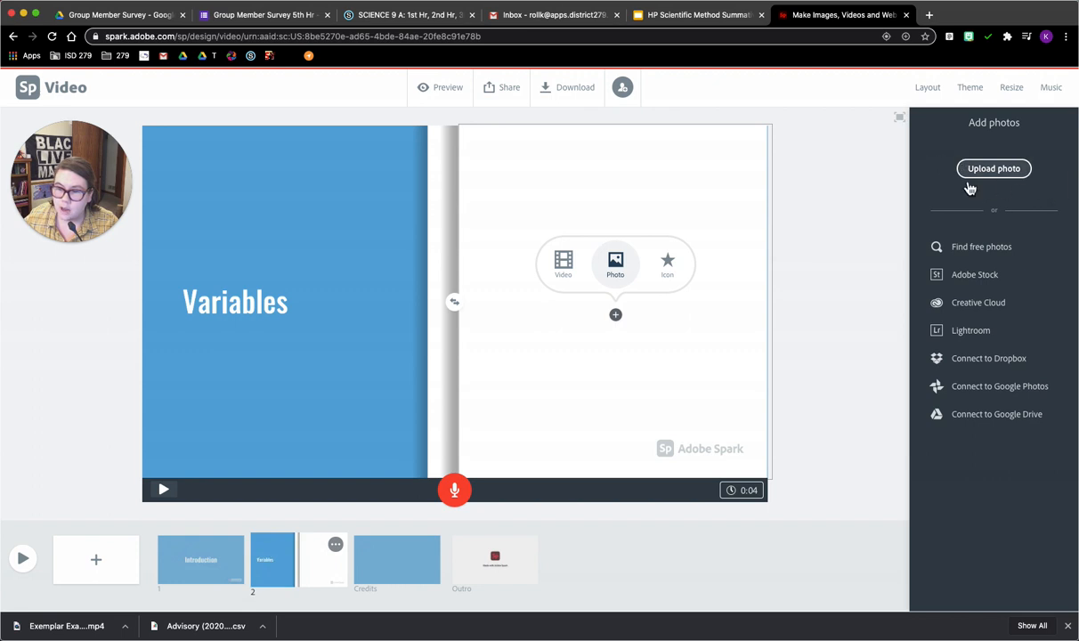
pyautogui.click(986, 260)
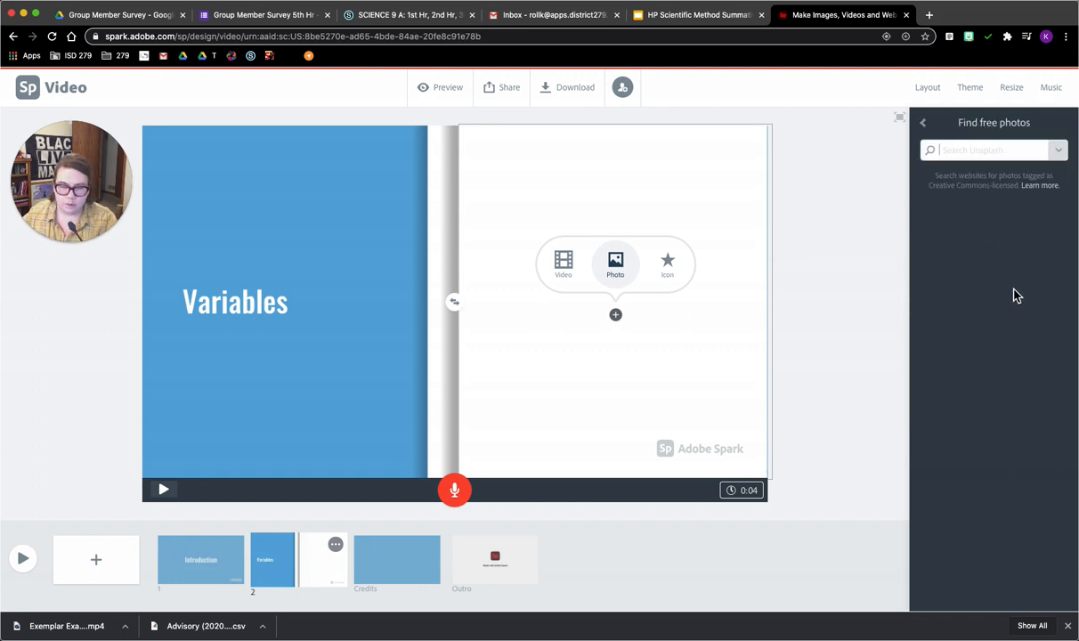
pyautogui.write('oreo')
pyautogui.press('Return')
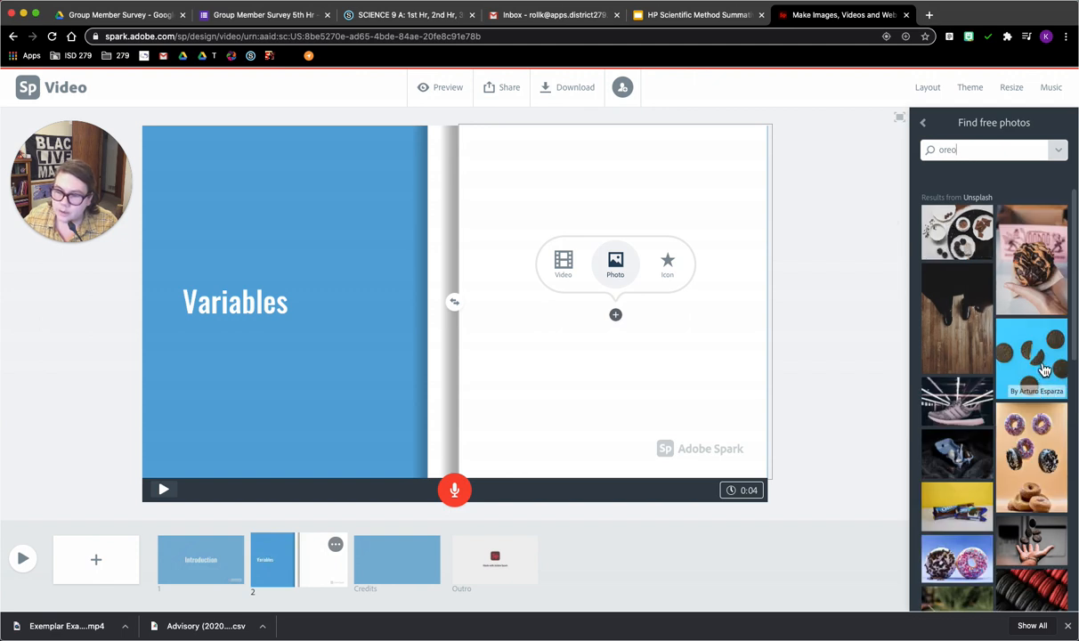
pyautogui.click(999, 331)
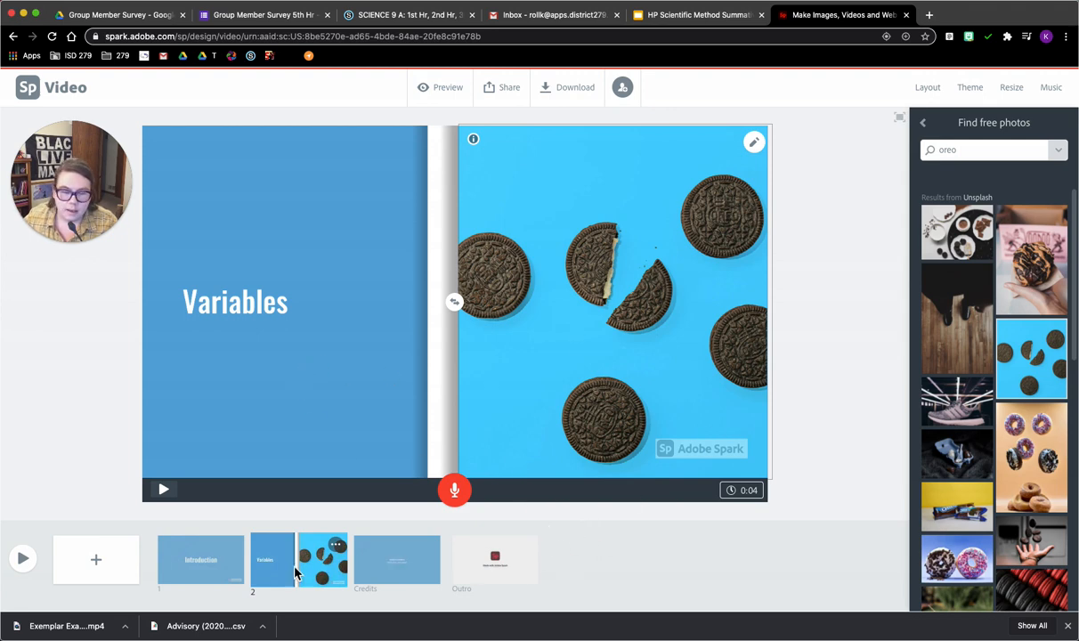
# - Allow microphone access for the site and record a voice narration of about 6 seconds on the Introduction slide
pyautogui.click(202, 572)
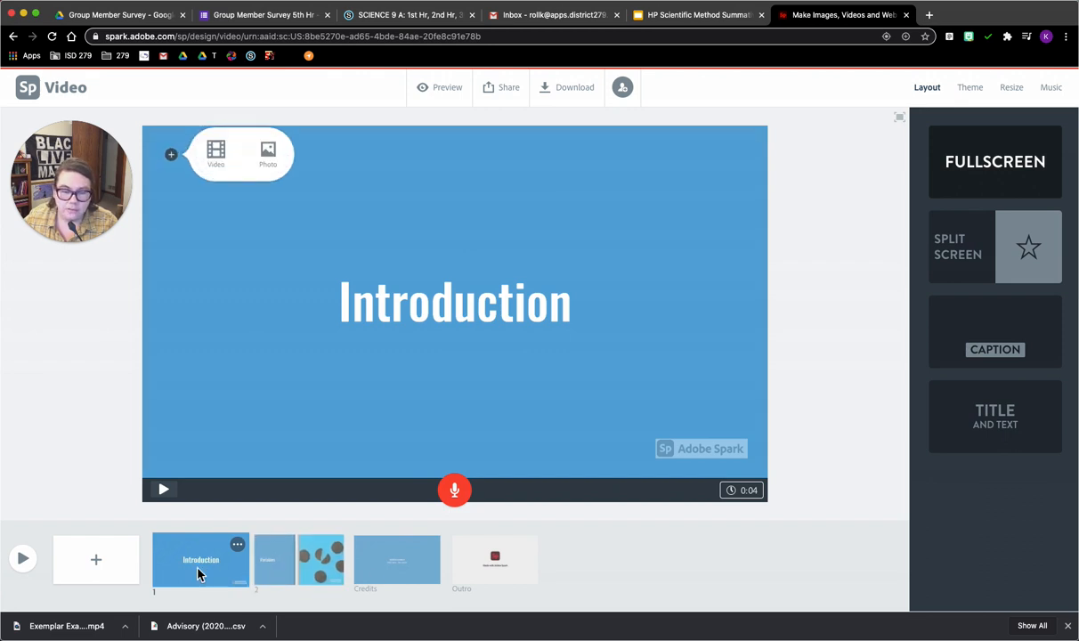
pyautogui.click(316, 574)
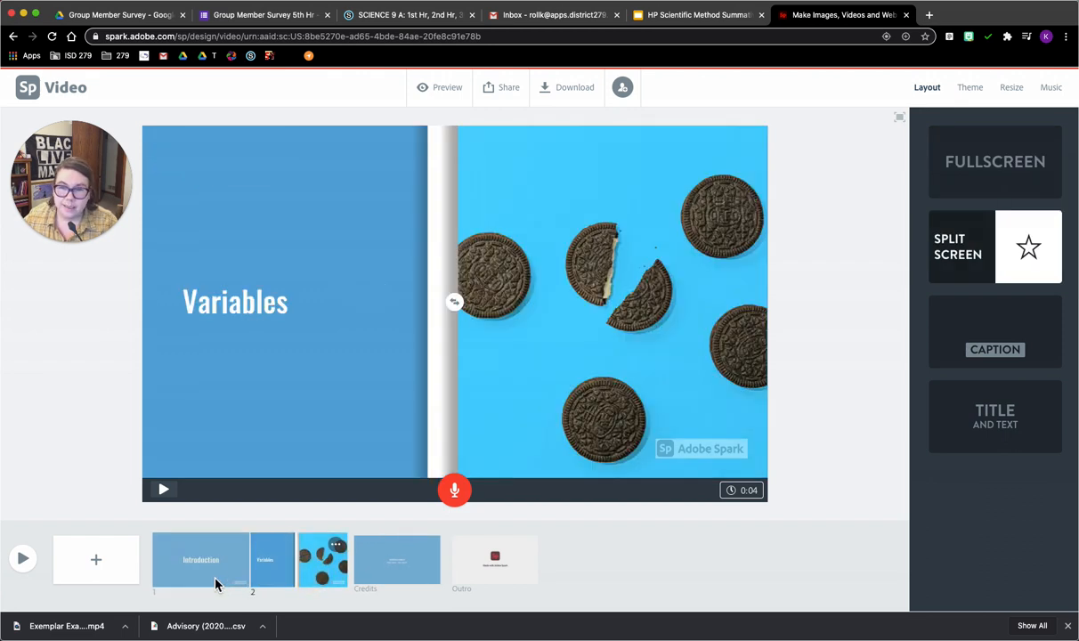
pyautogui.click(216, 584)
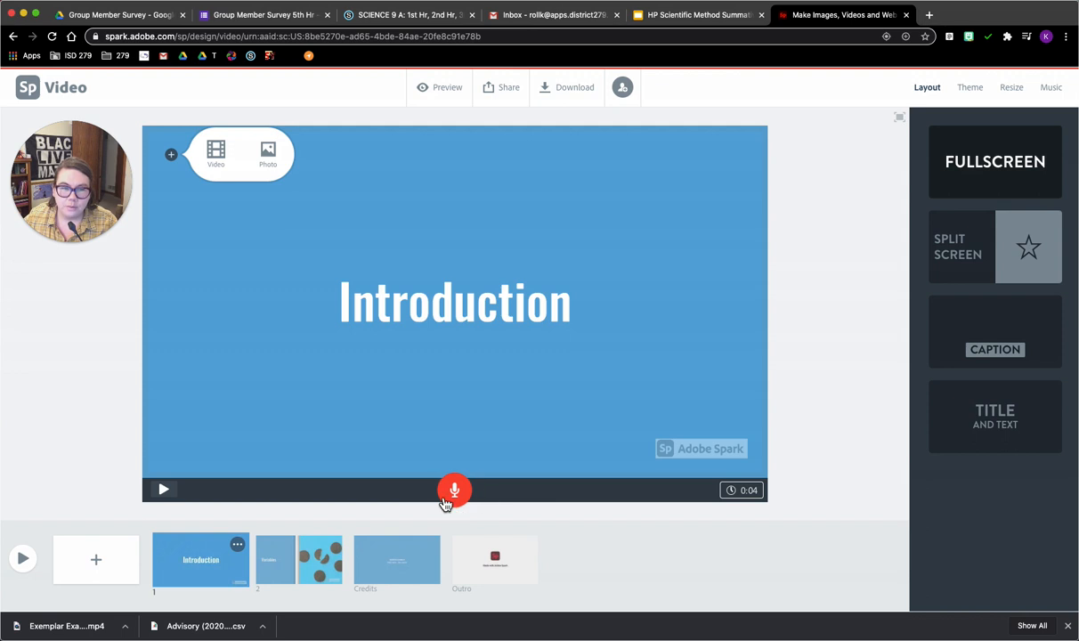
pyautogui.click(454, 491)
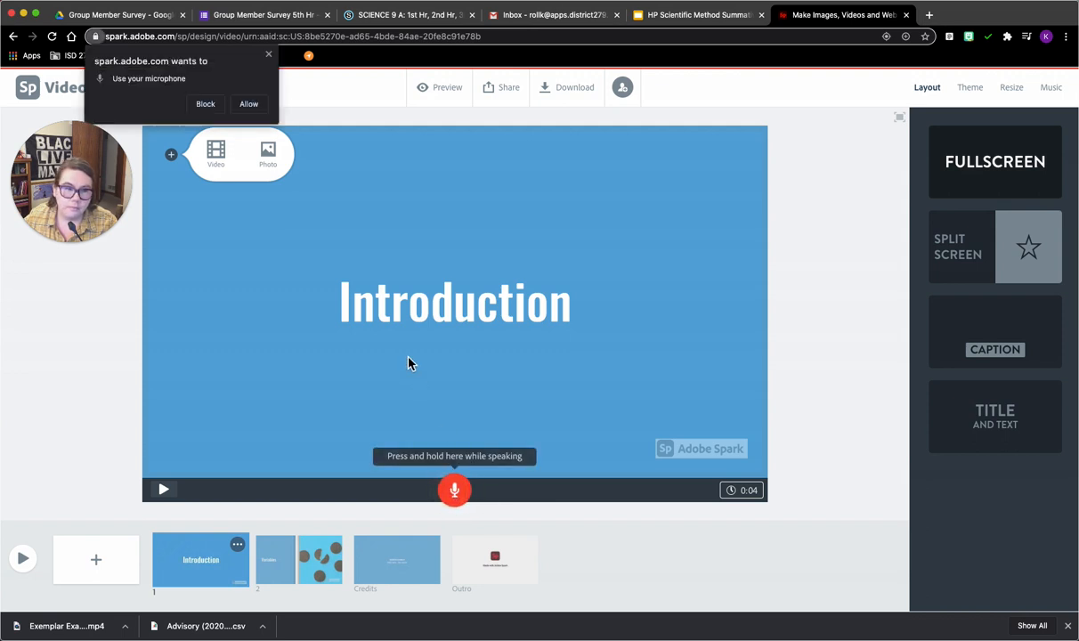
pyautogui.click(248, 105)
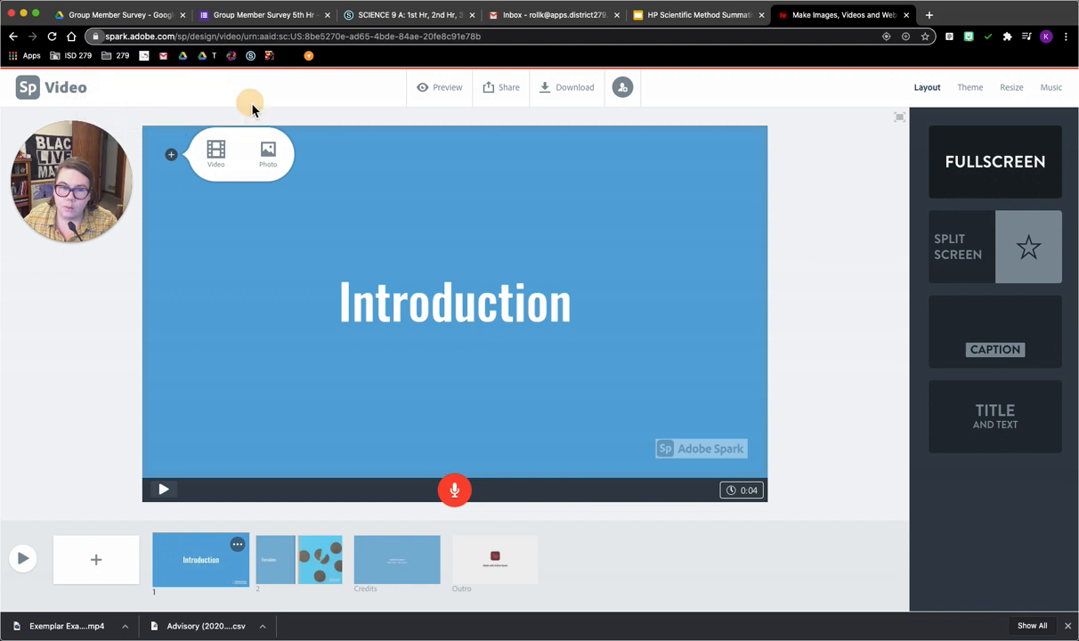
pyautogui.click(455, 493)
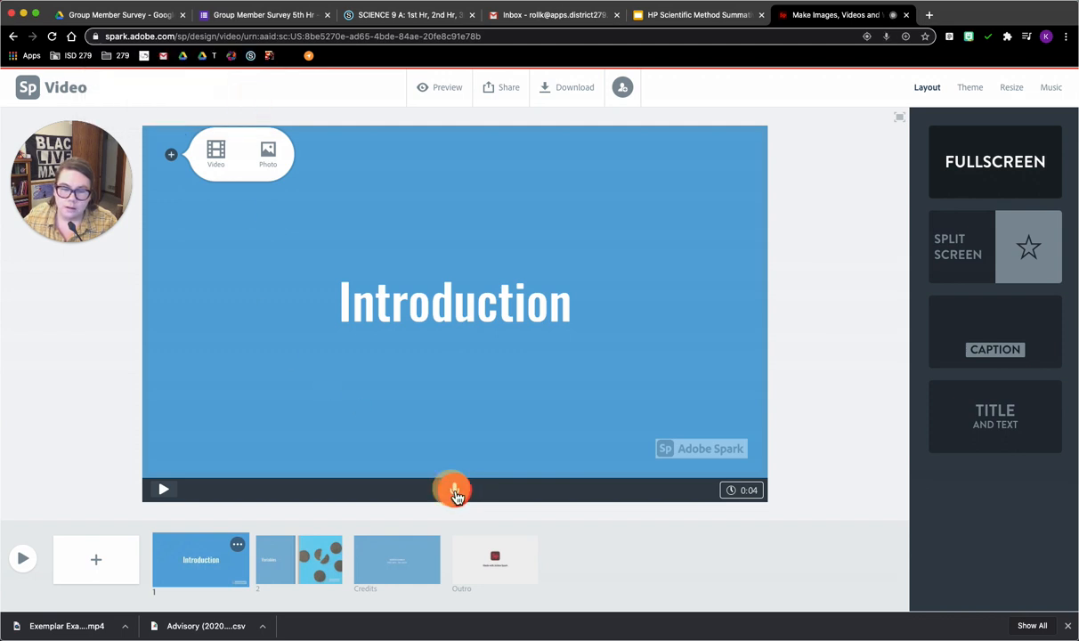
pyautogui.moveTo(456, 491); pyautogui.dragTo(459, 497)
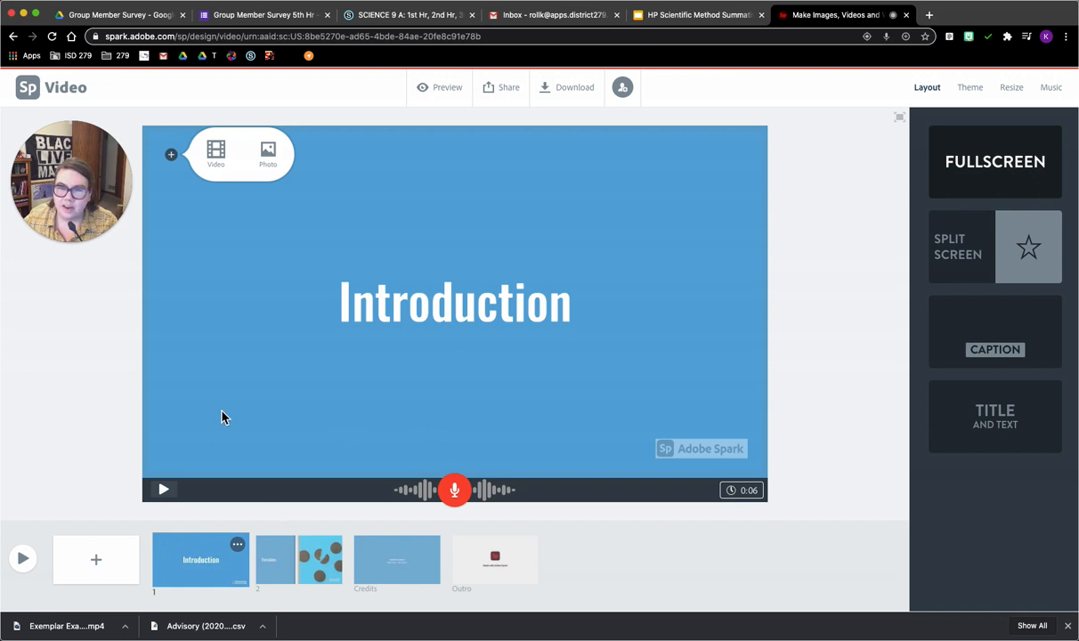
pyautogui.click(278, 560)
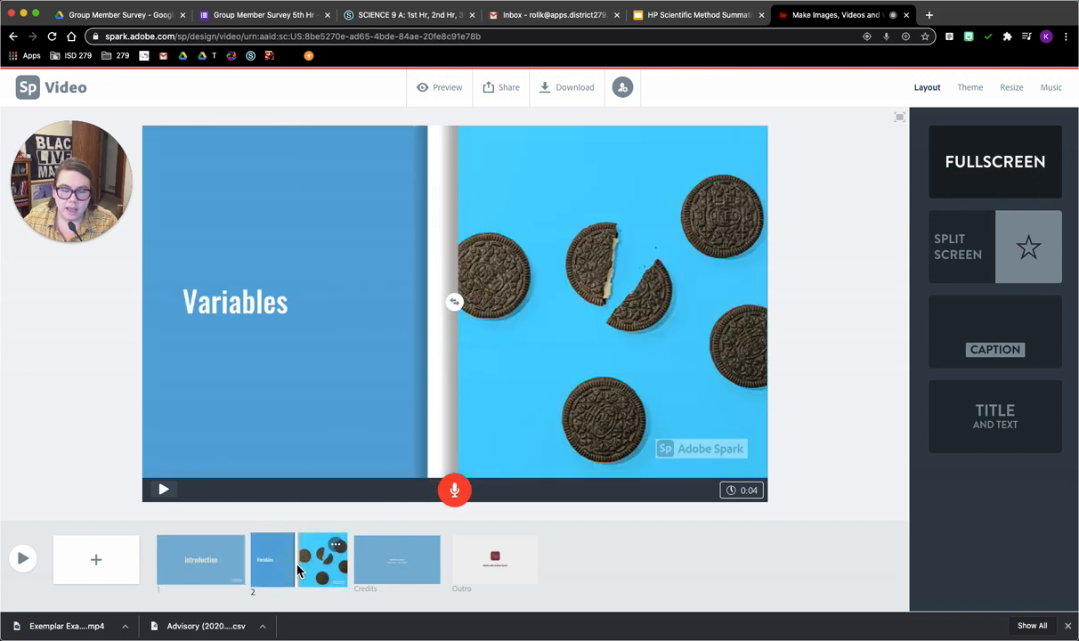
pyautogui.click(183, 570)
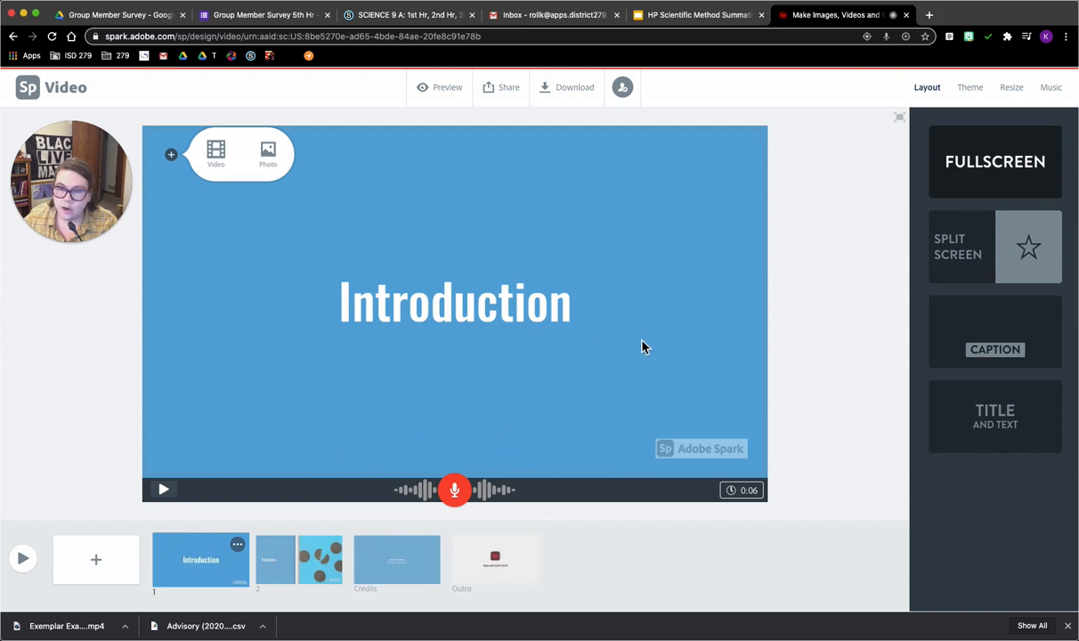
# - Set up the Science Experiment video for publishing with the Education category, and turn off the Author and Get noticed options
pyautogui.click(509, 91)
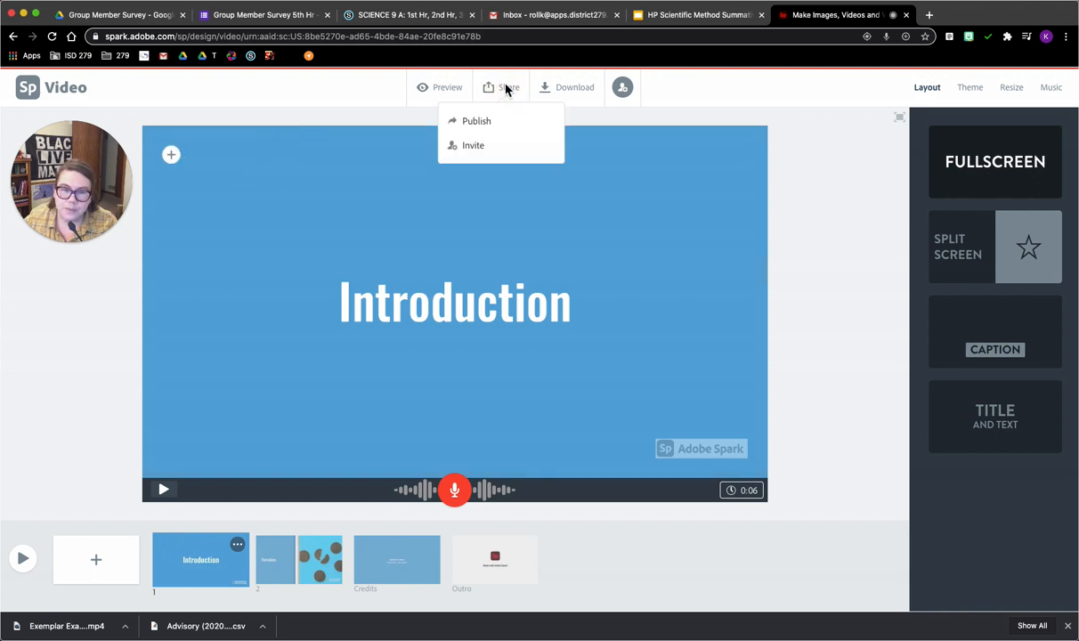
pyautogui.click(474, 131)
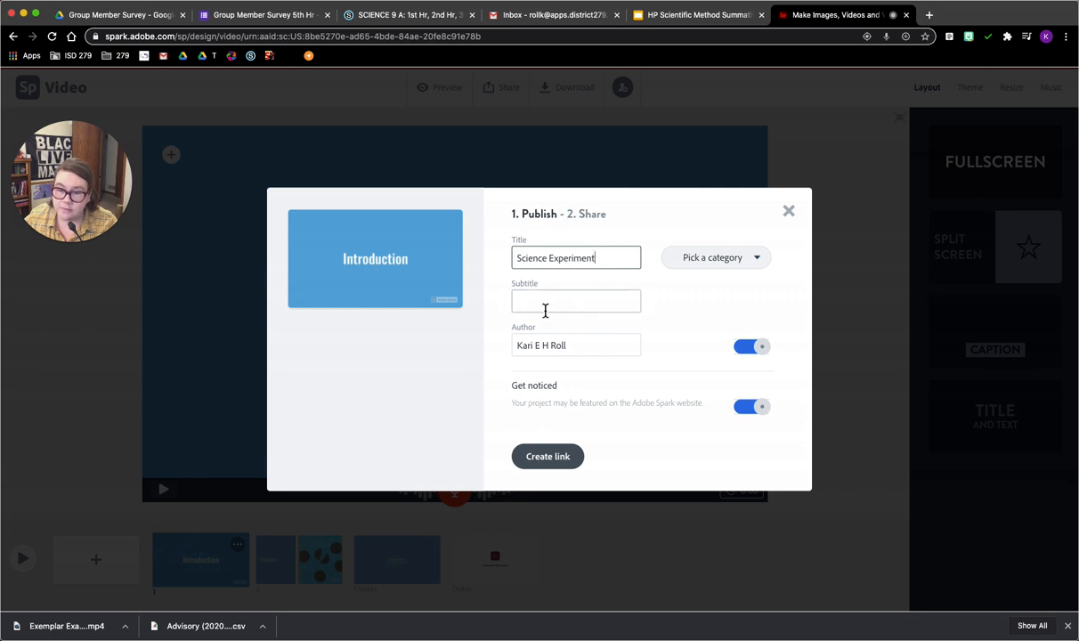
pyautogui.click(738, 260)
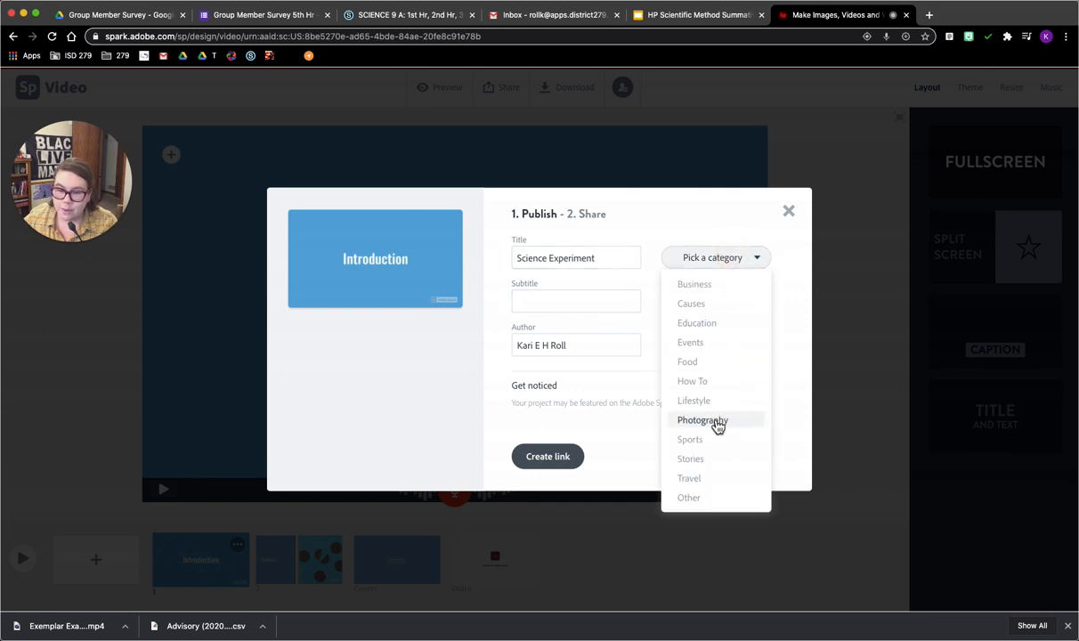
pyautogui.click(706, 323)
pyautogui.click(602, 298)
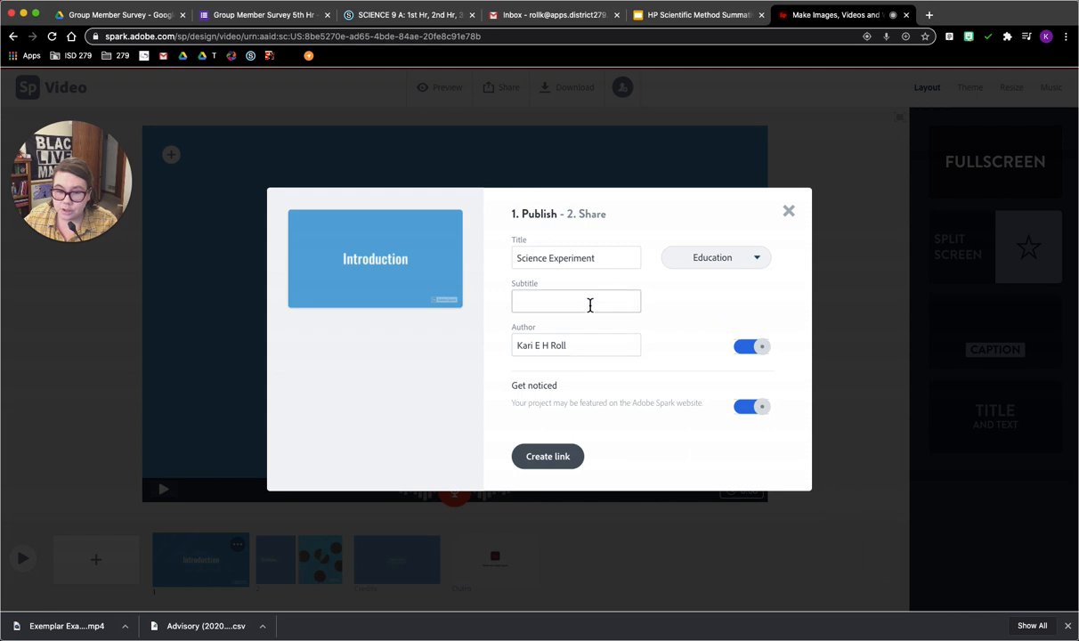
pyautogui.click(768, 352)
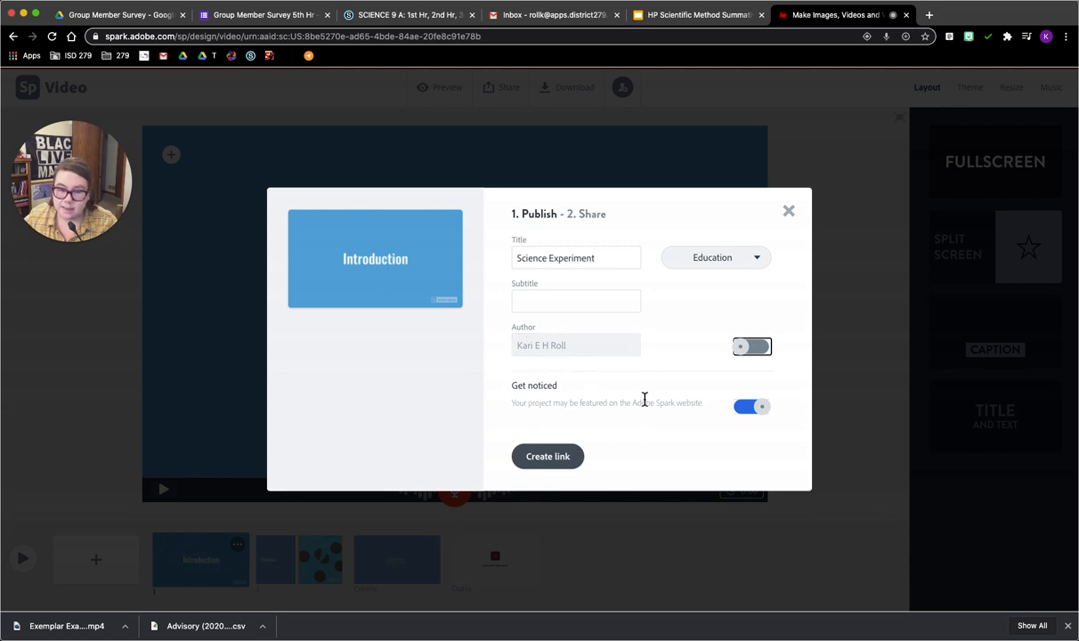
pyautogui.click(753, 409)
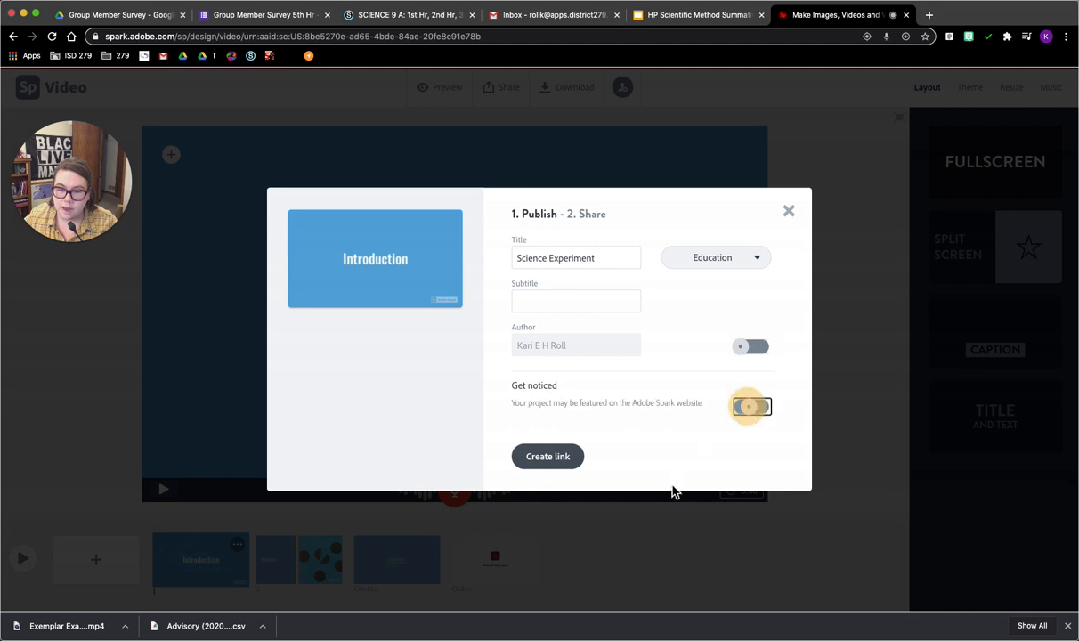
# - Create the video's shareable link and copy it
pyautogui.click(559, 459)
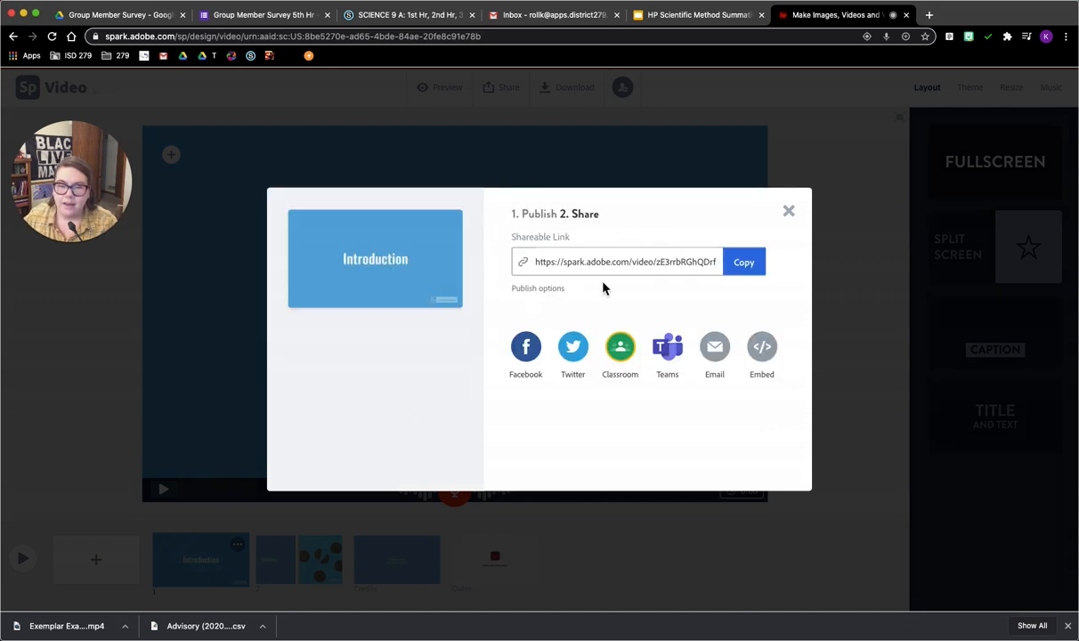
pyautogui.click(738, 267)
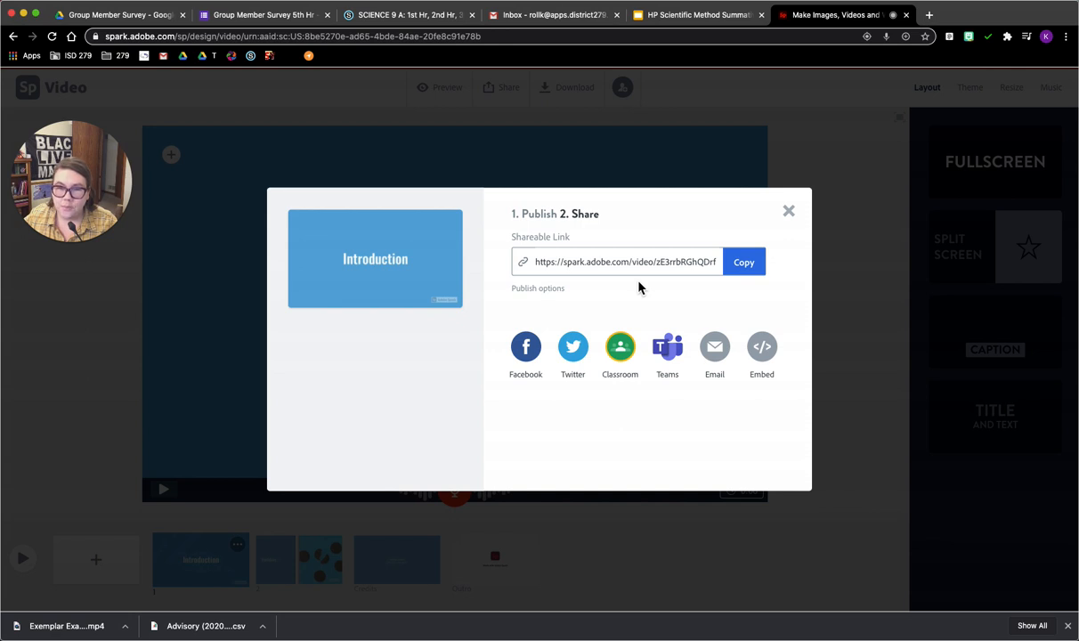
pyautogui.click(746, 262)
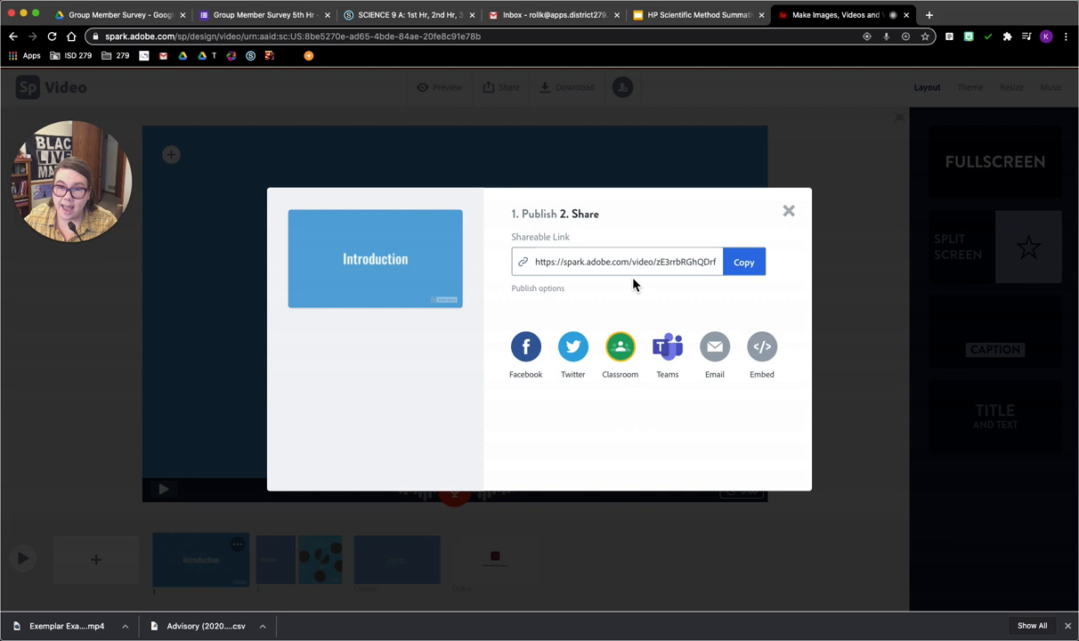